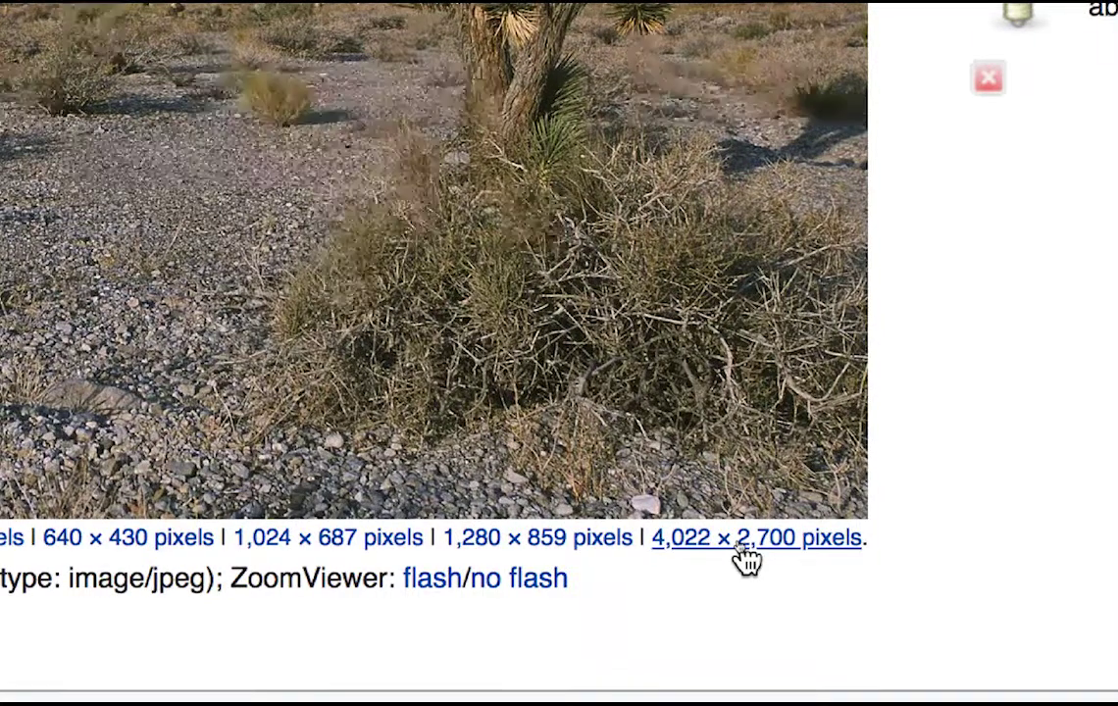
Step: Open the 4,022 × 2,700 pixel version of the desert Joshua tree photo at full size
left_click(743, 556)
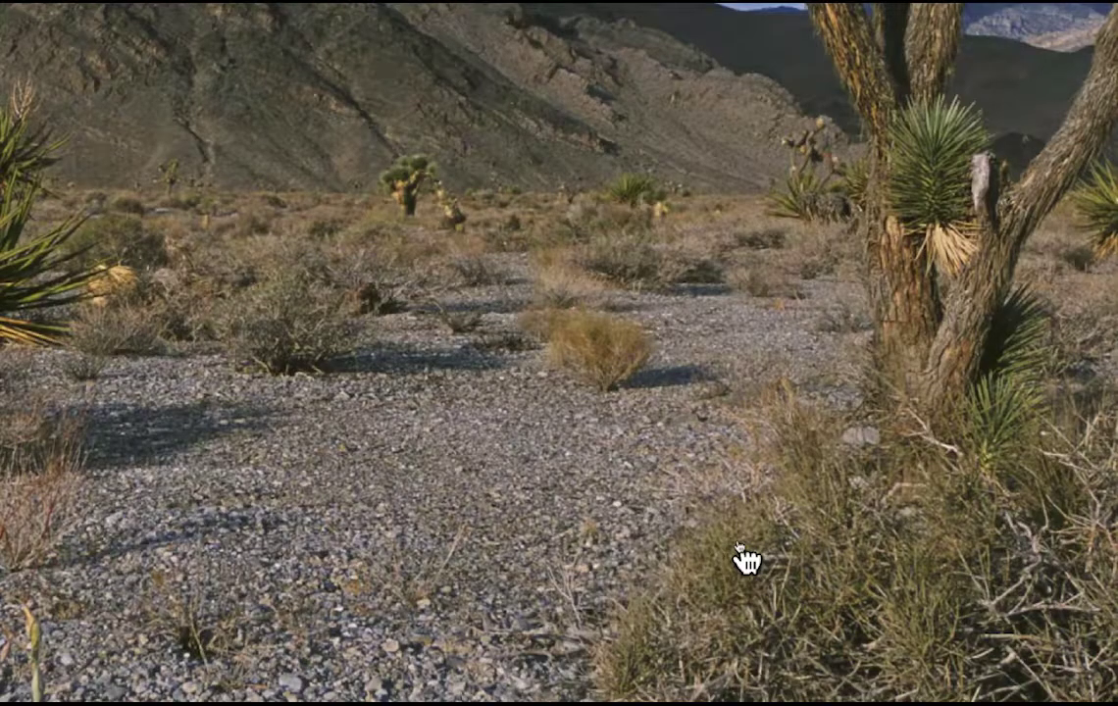
left_click(744, 555)
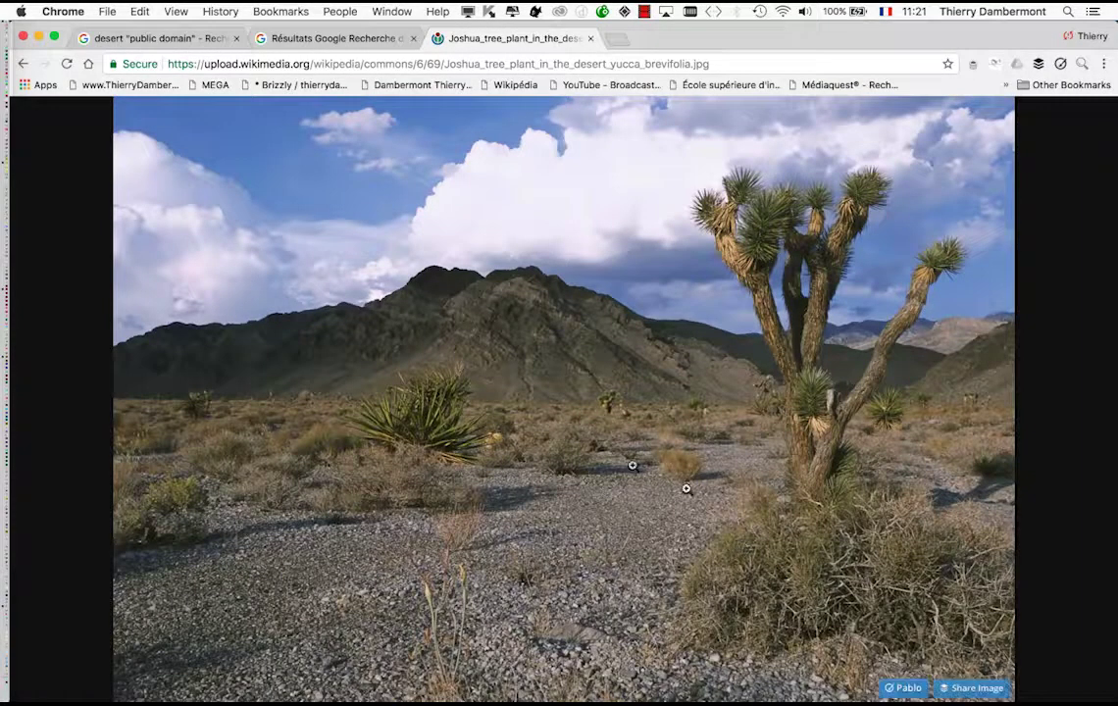
left_click(605, 453)
left_click(605, 455)
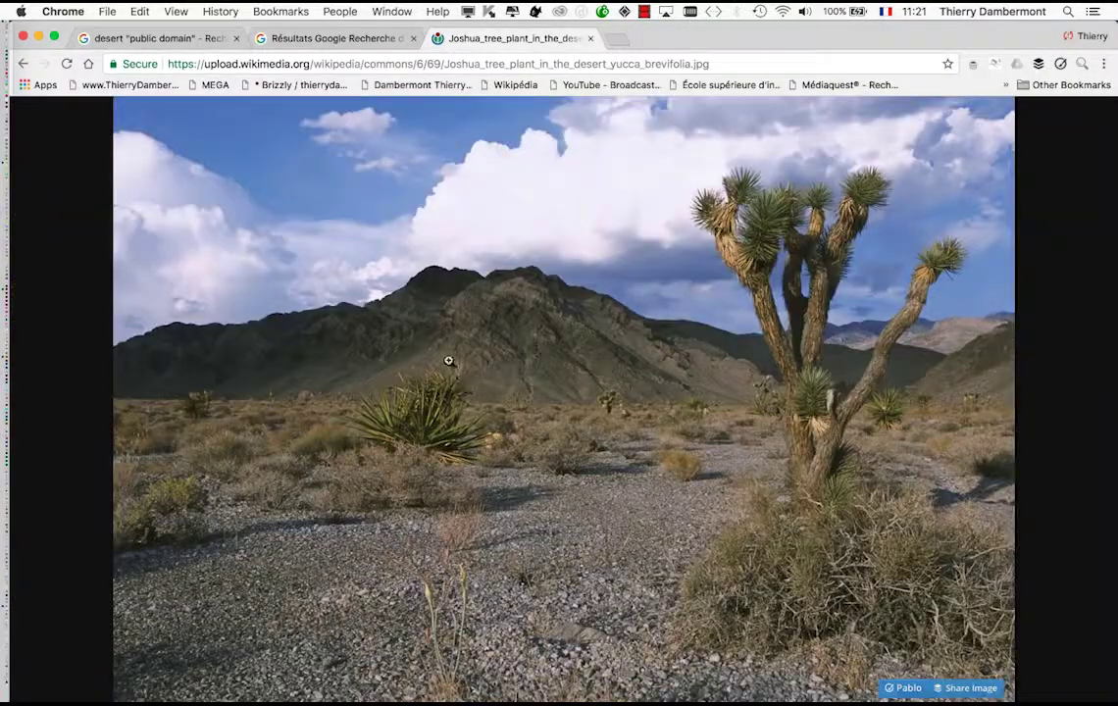
Step: Save the desert photo as Joshua_tree.jpg in the "premier jour AI" folder
right_click(447, 346)
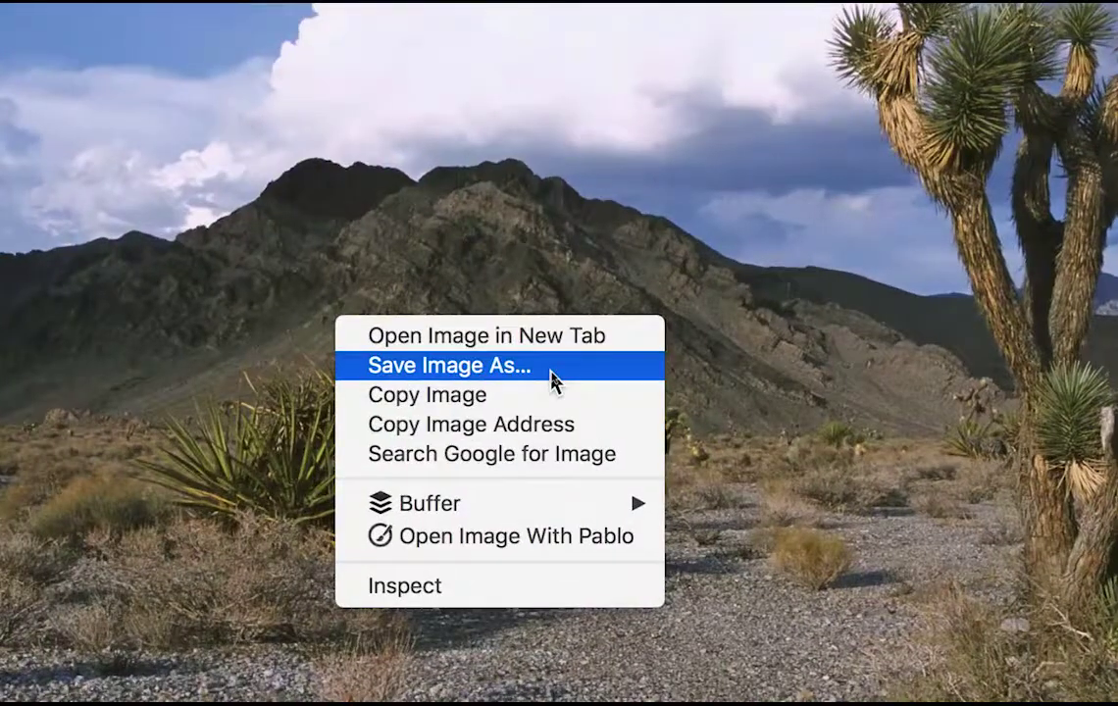
left_click(549, 372)
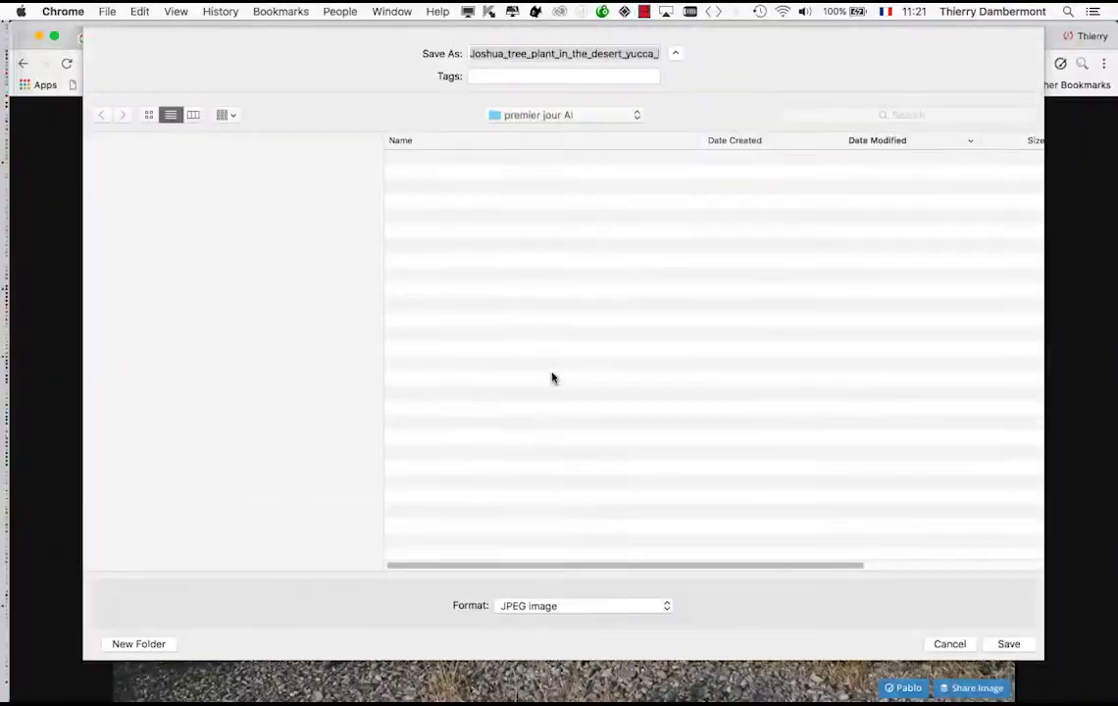
left_click(590, 53)
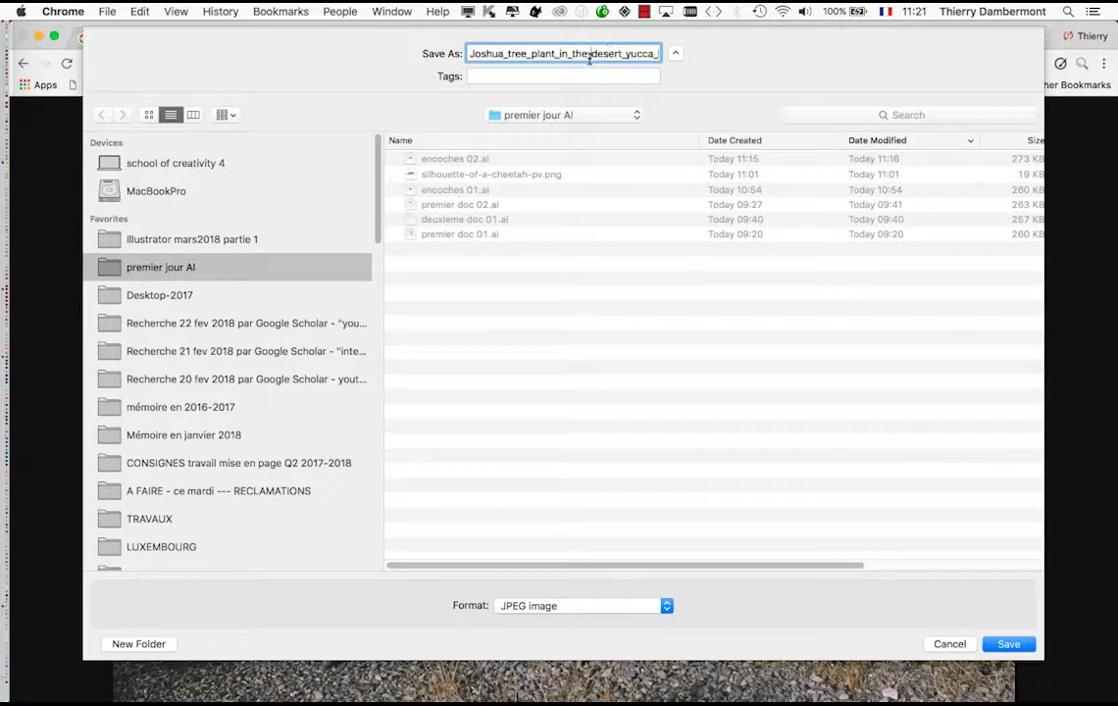
left_click_drag(648, 55, 529, 54)
key("BackSpace")
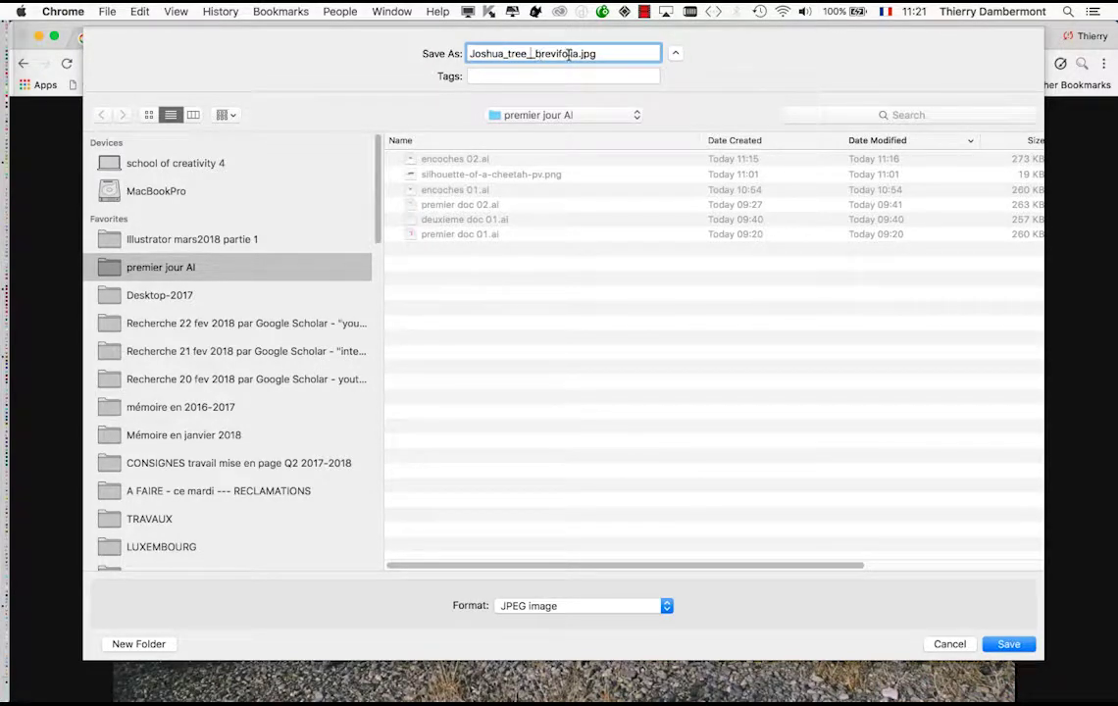
left_click_drag(576, 55, 528, 54)
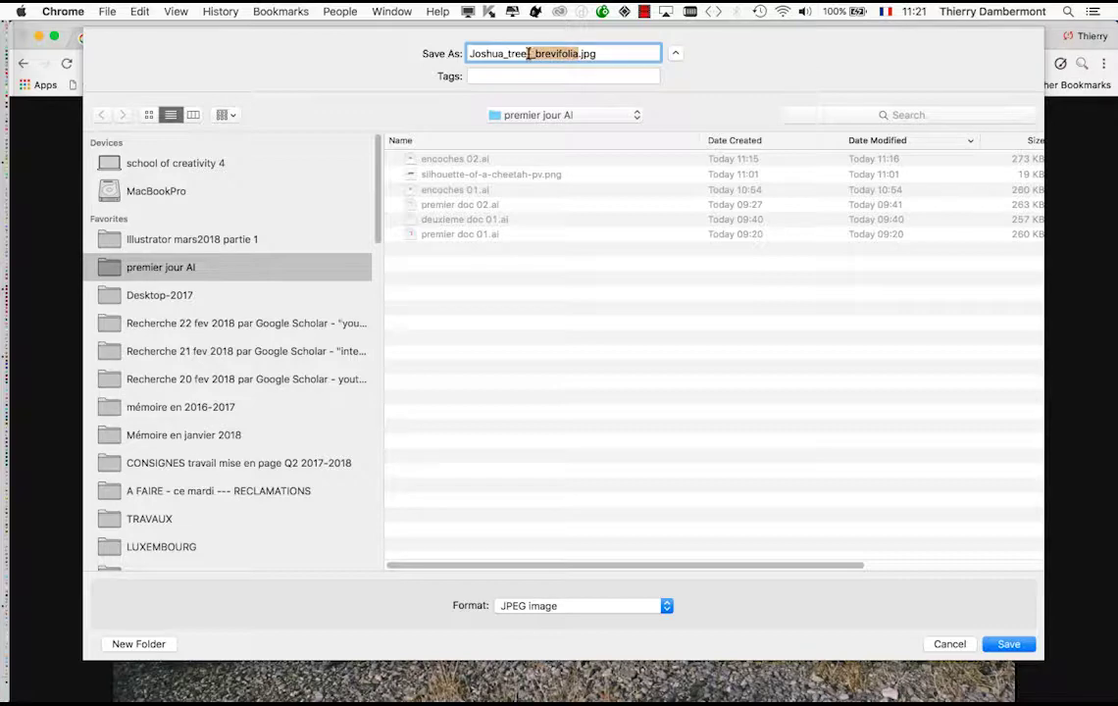
key("BackSpace")
left_click(1009, 645)
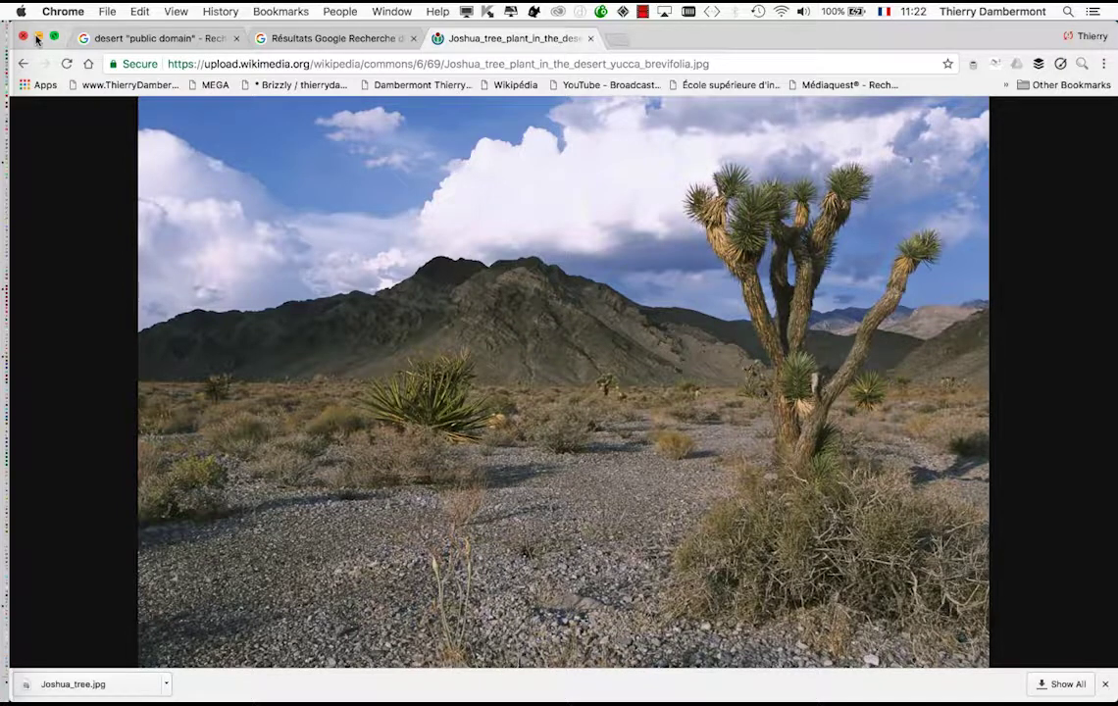
Step: Minimize the browser window and switch to the blank document in InDesign
left_click(38, 39)
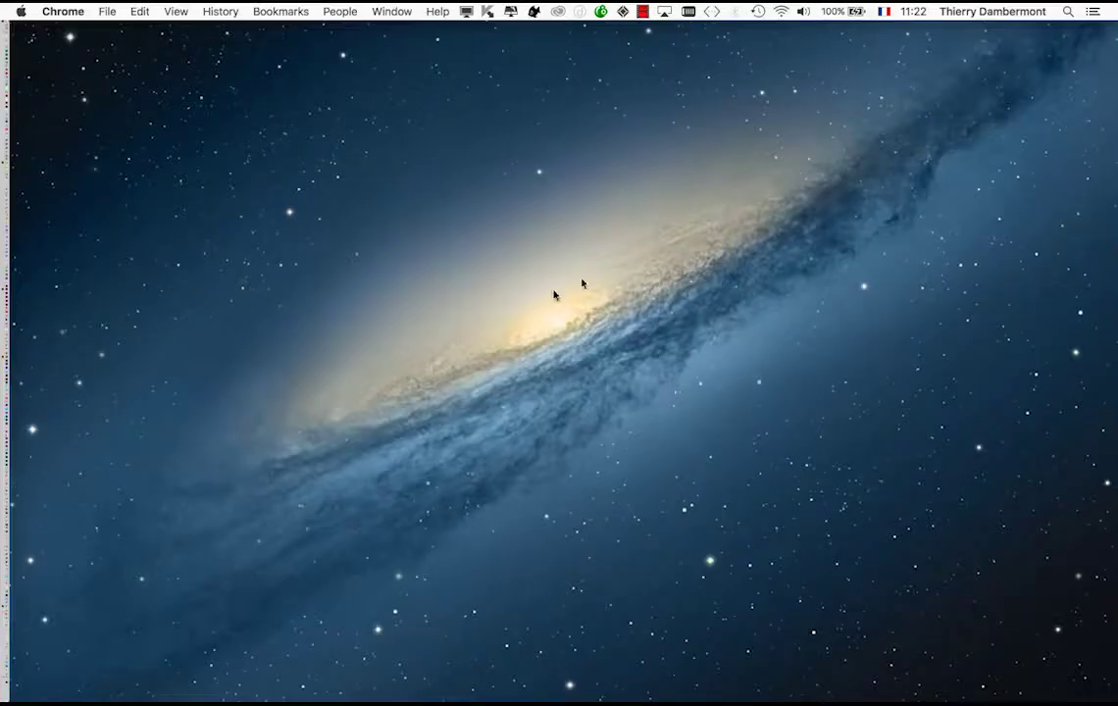
key("super+Tab")
left_click(555, 361)
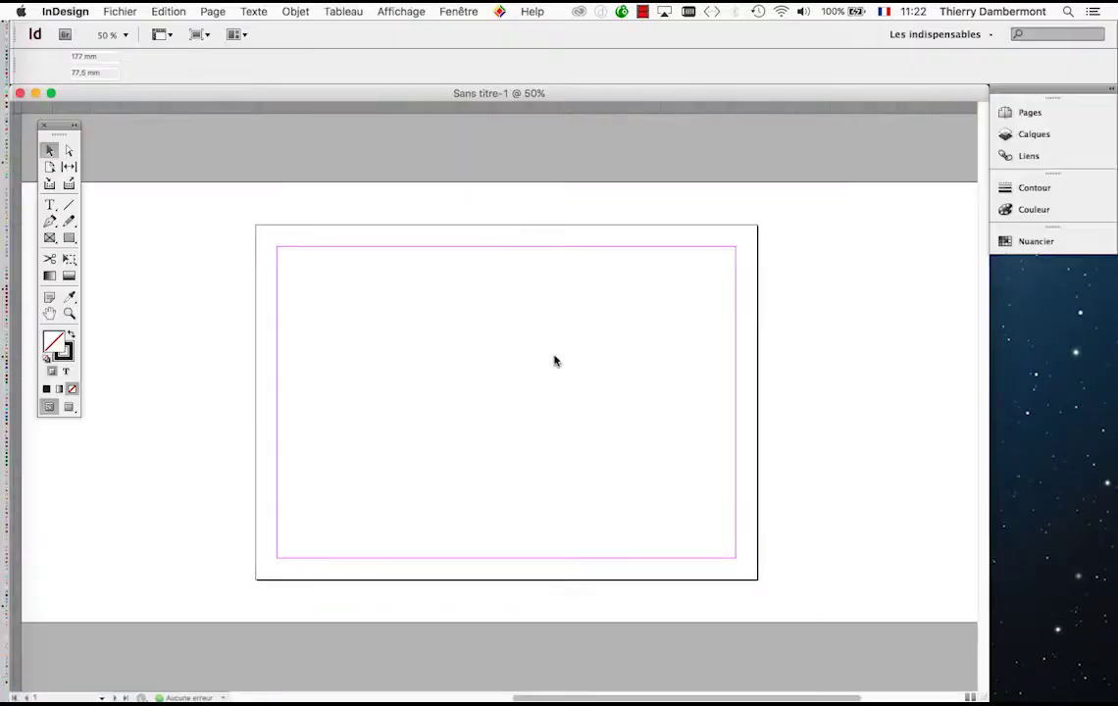
Step: Import Joshua_tree.jpg from the "premier jour AI" folder and place it inside the page margins at about 204 × 137 mm
left_click(123, 12)
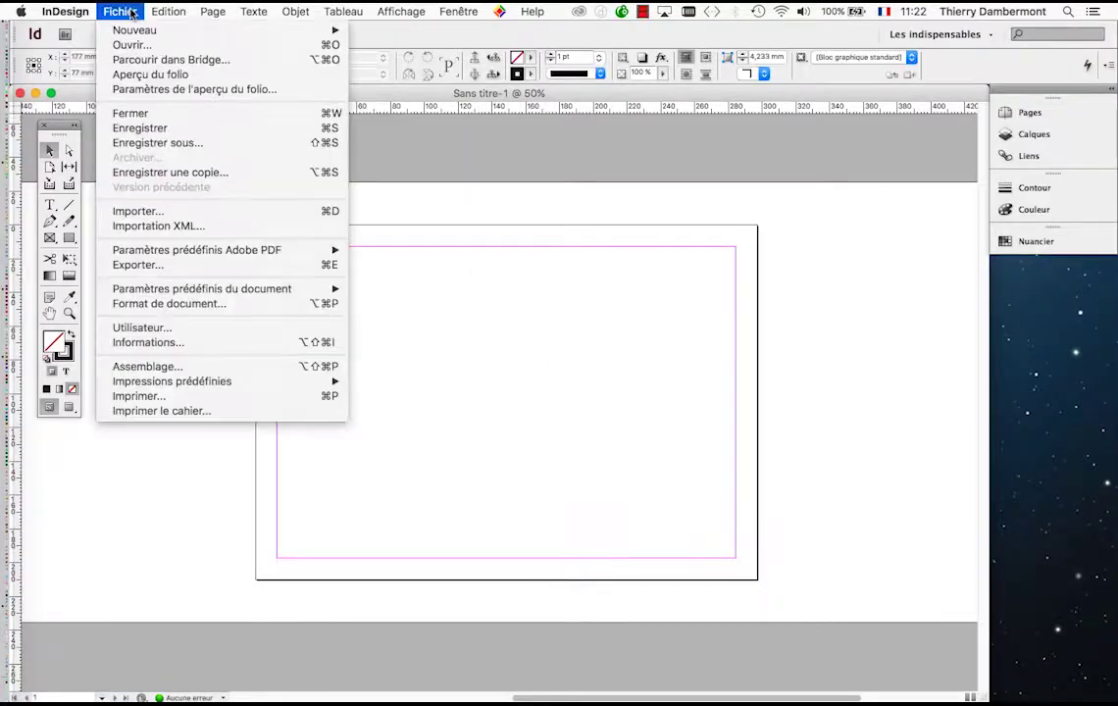
left_click(165, 212)
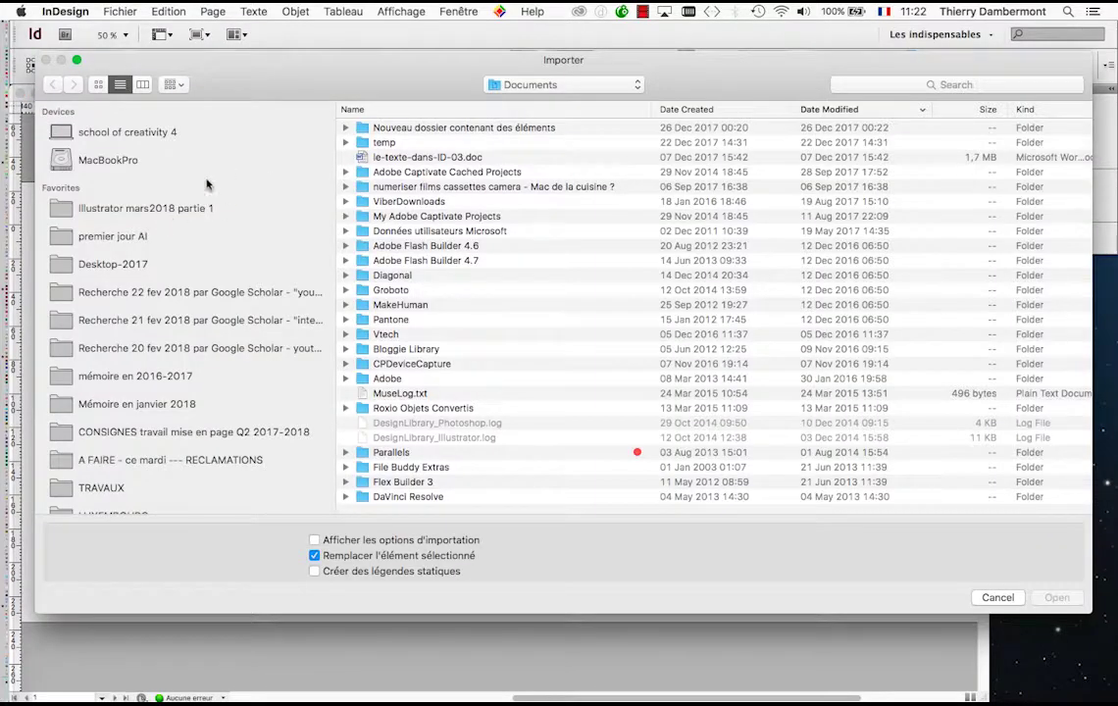
left_click(186, 241)
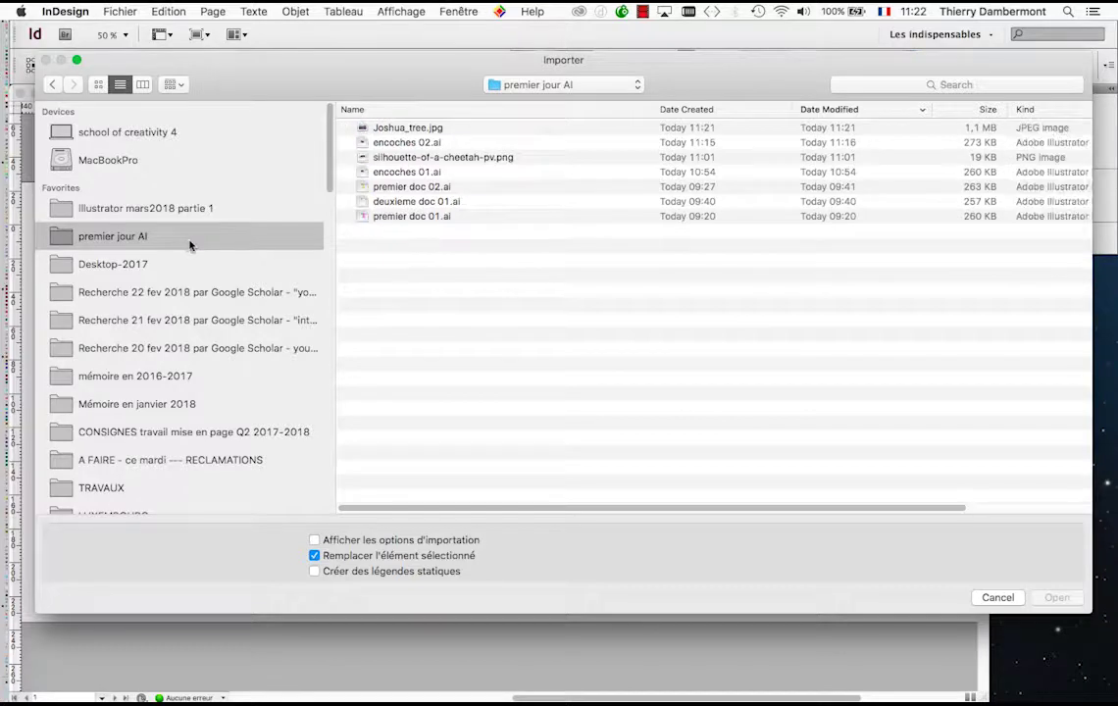
left_click(400, 129)
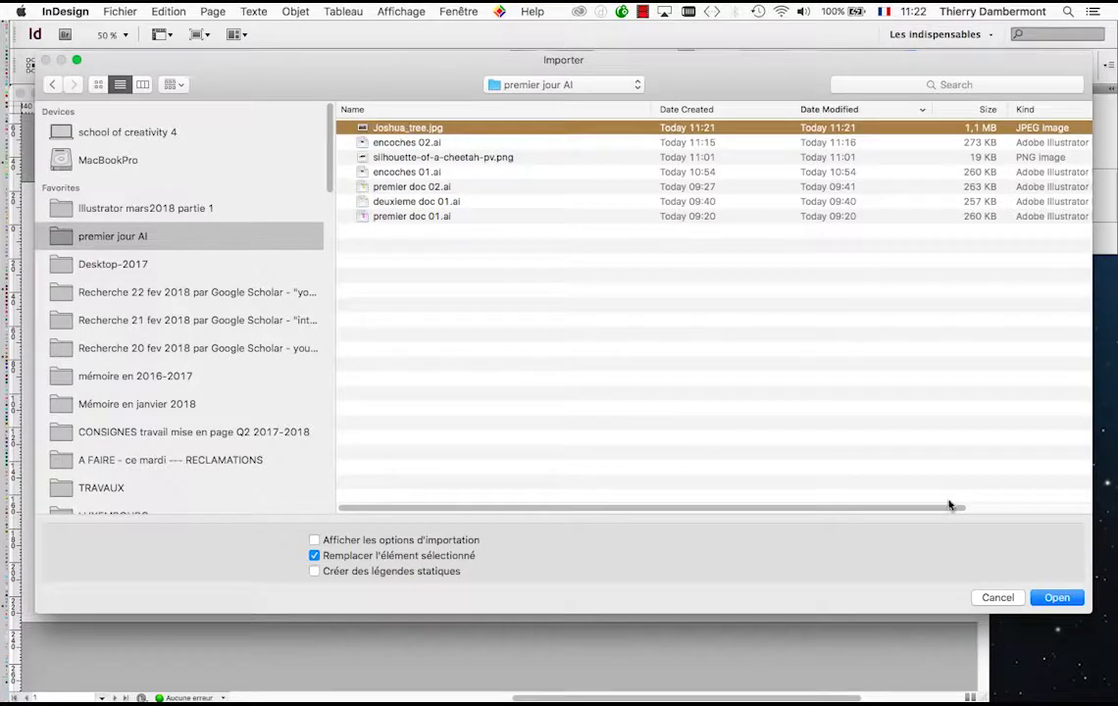
left_click(1057, 598)
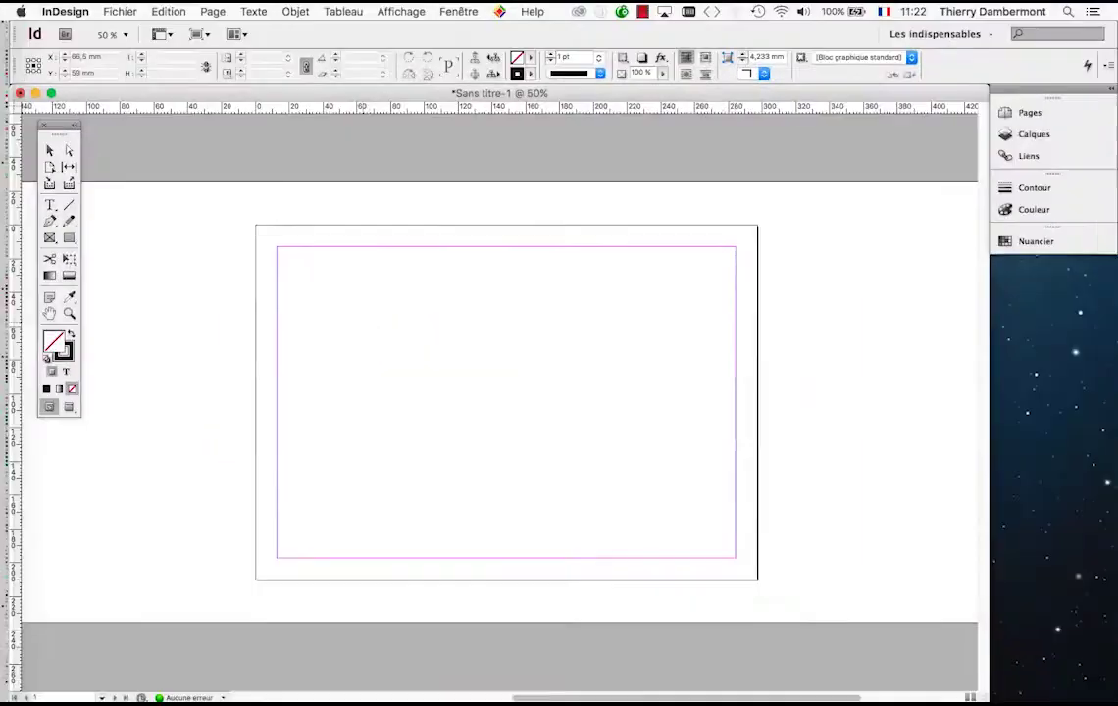
mouse_move(314, 282)
left_mouse_down()
mouse_move(579, 421)
mouse_move(658, 479)
left_mouse_up()
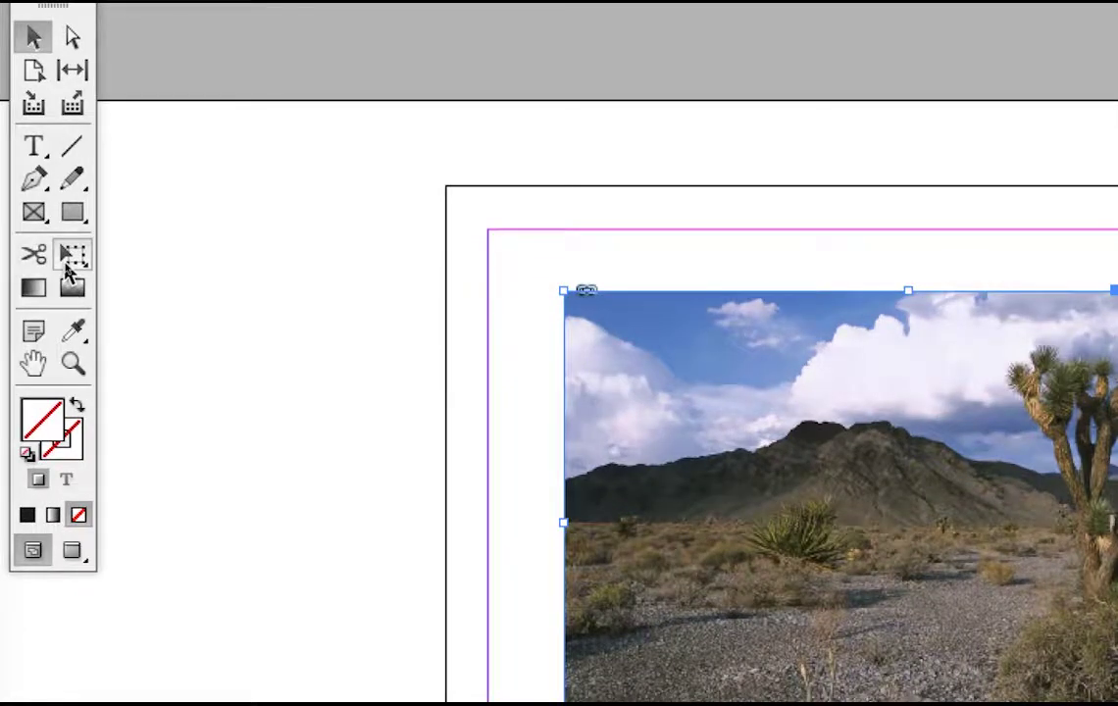
Step: Enlarge the placed photo to about 329 × 221 mm with Free Transform and position it to extend past all page edges
left_click(66, 267)
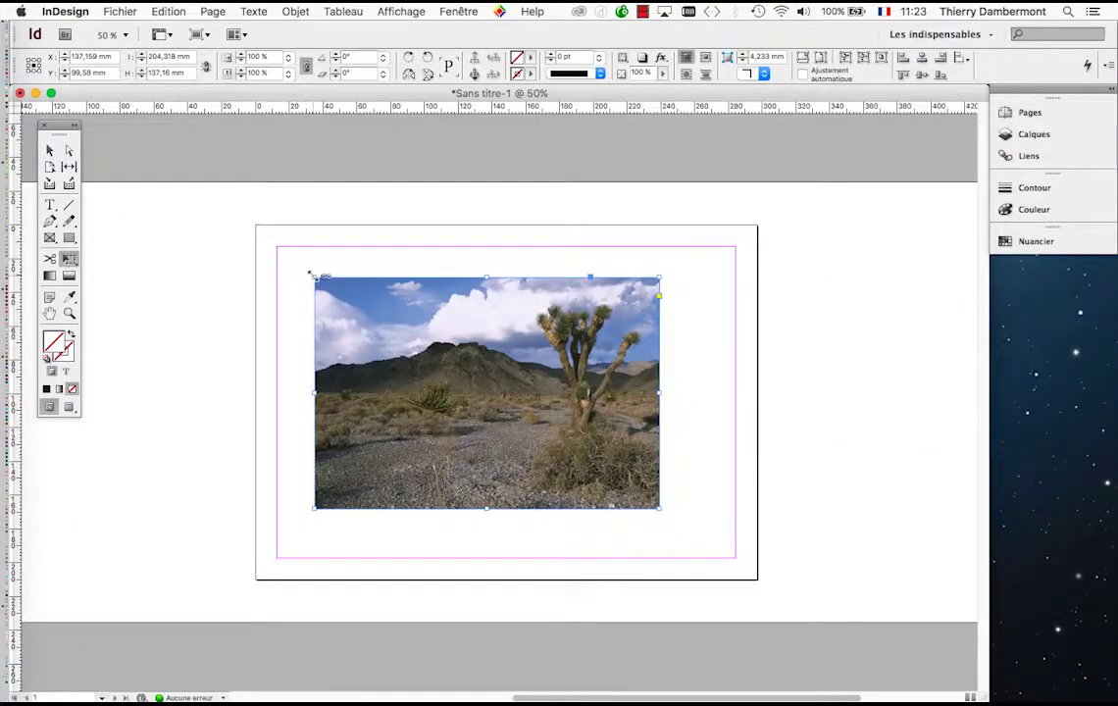
left_click_drag(310, 275, 226, 217)
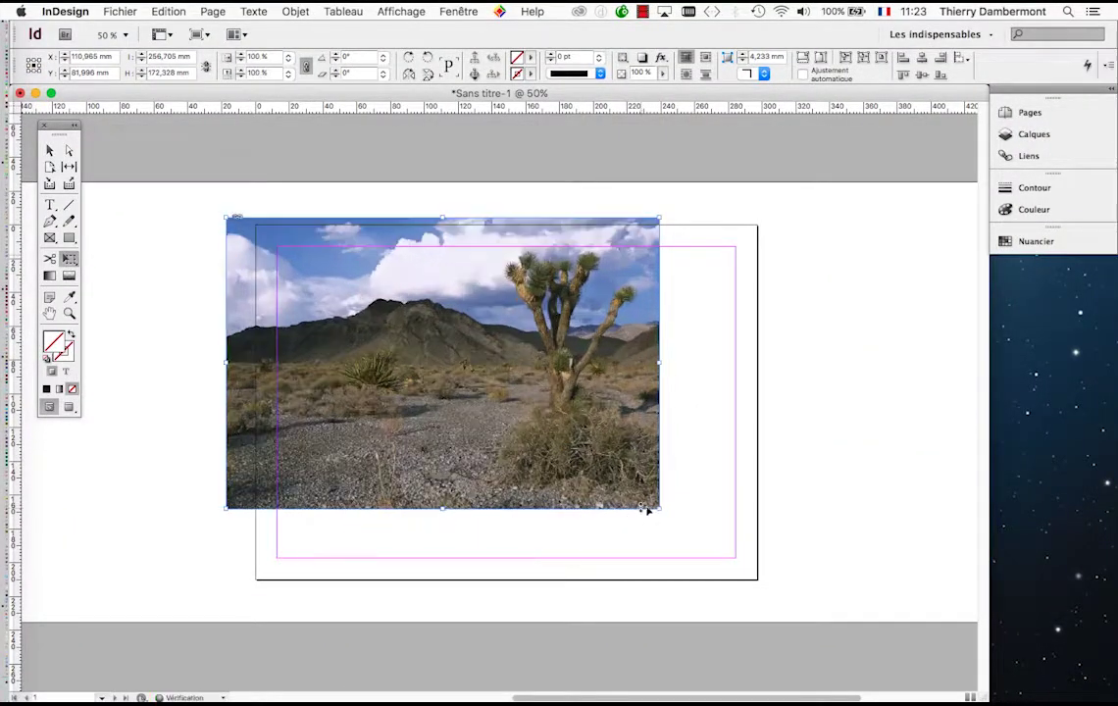
left_click_drag(661, 509, 777, 584)
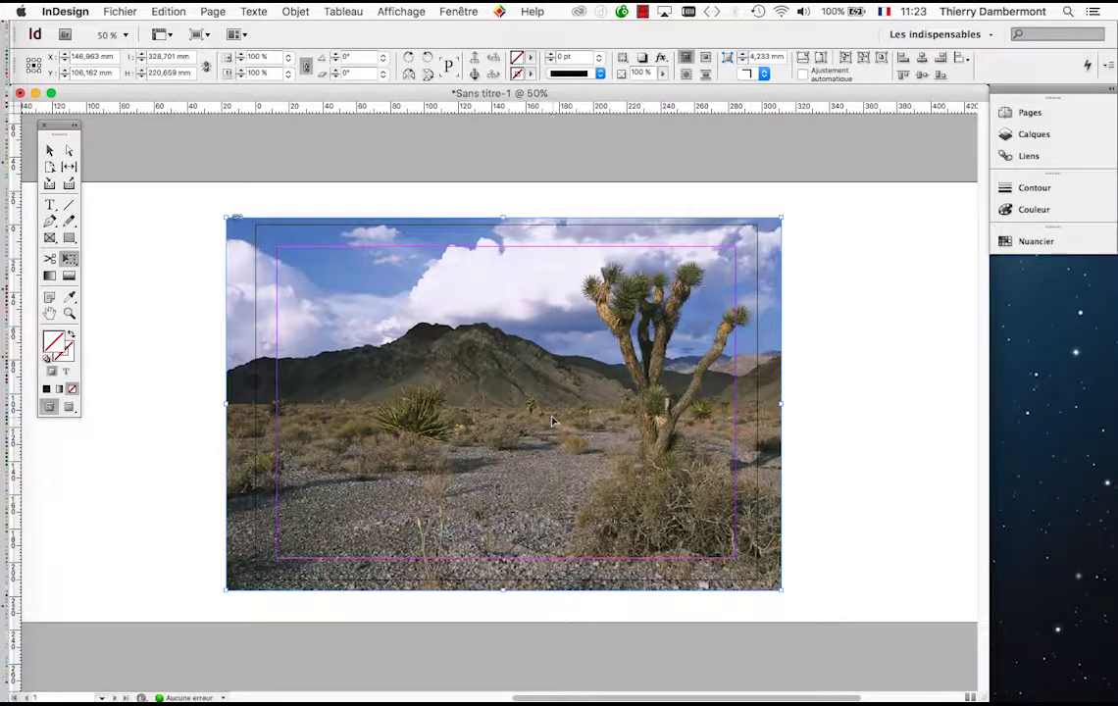
left_click_drag(554, 421, 563, 419)
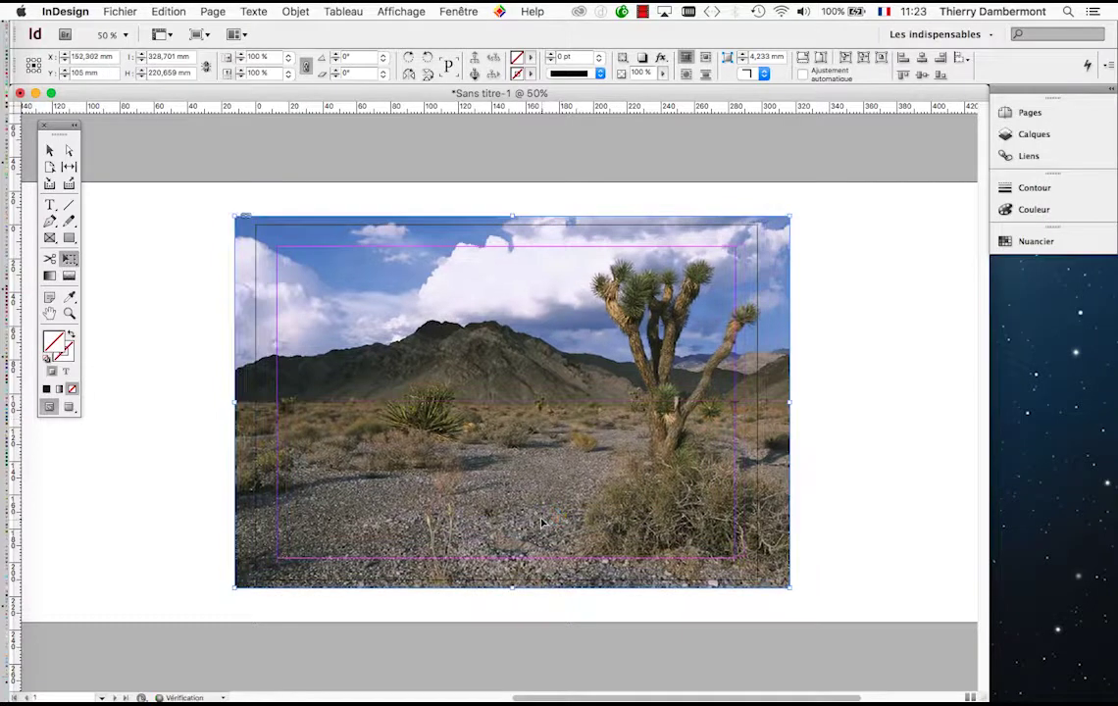
left_click_drag(59, 126, 88, 138)
left_click_drag(537, 331, 515, 334)
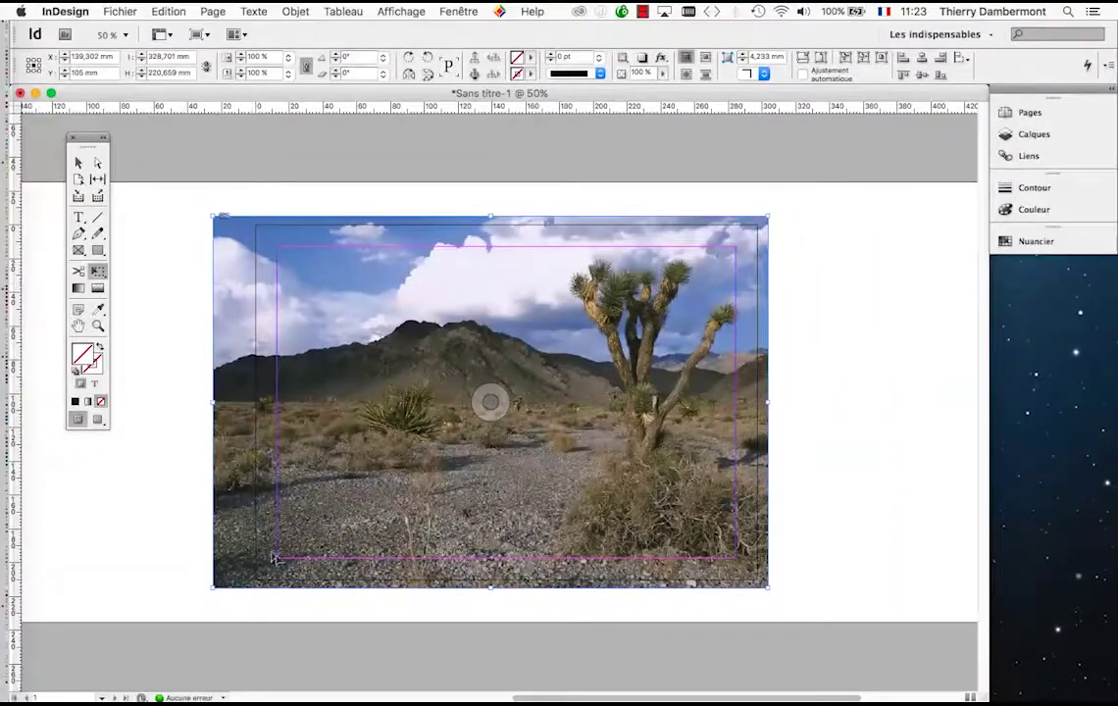
Step: Move the toolbox closer to the photo, then view the page in Preview mode and return to Normal mode
left_click_drag(91, 137, 162, 144)
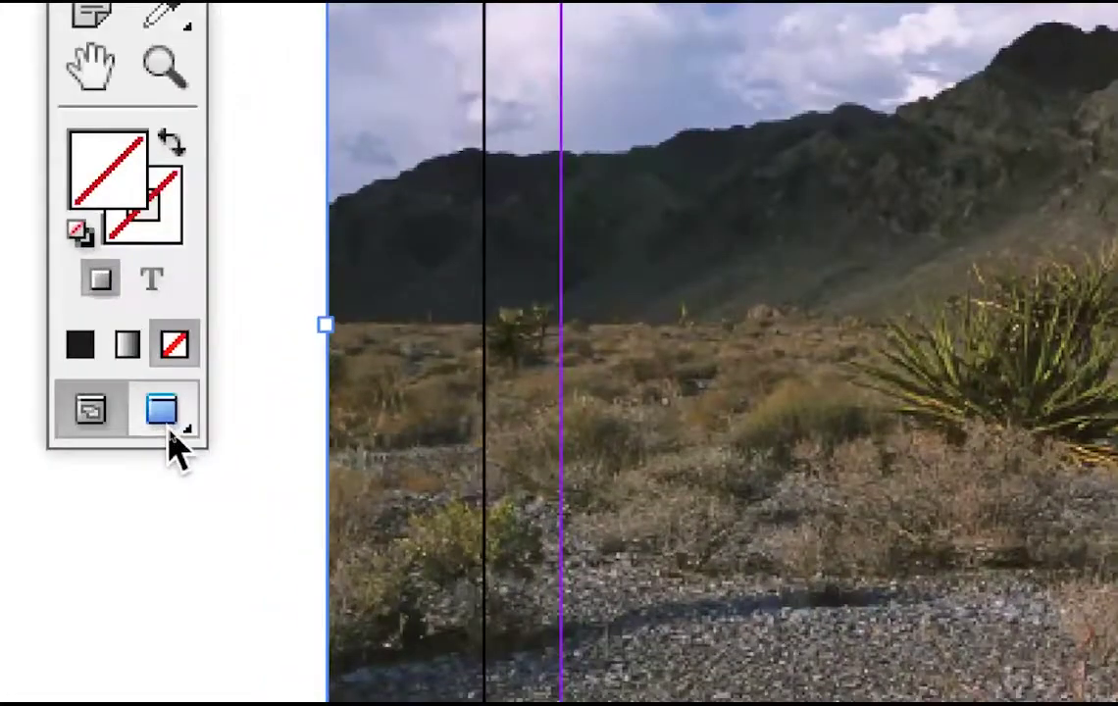
left_click(169, 439)
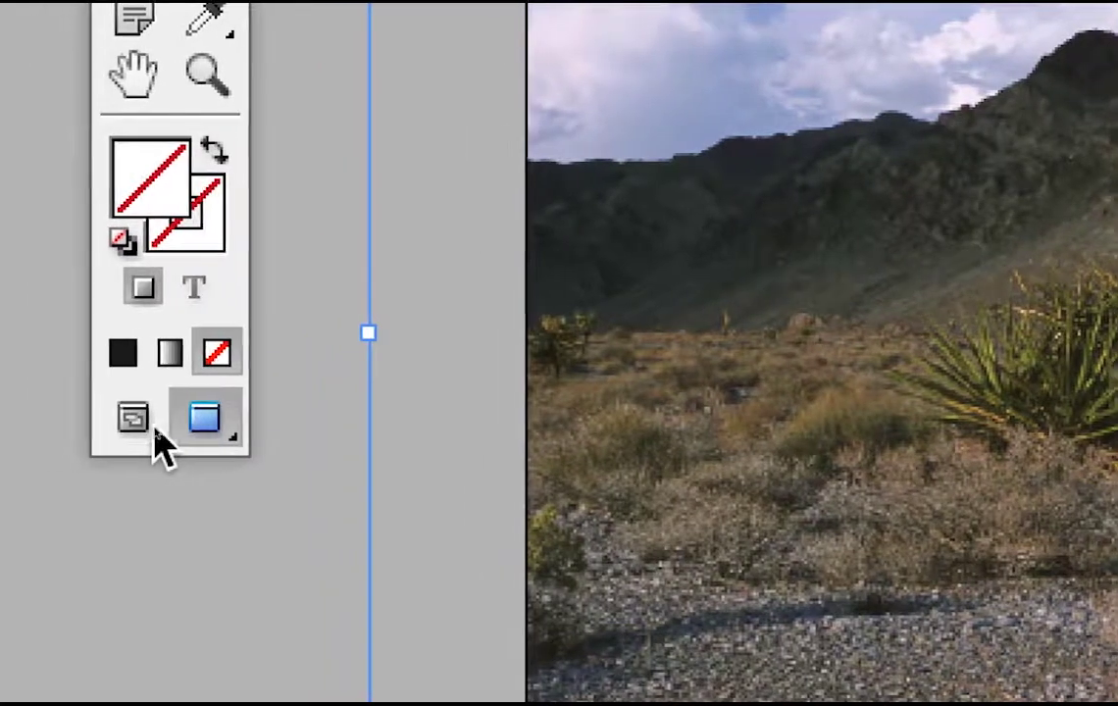
left_click(91, 410)
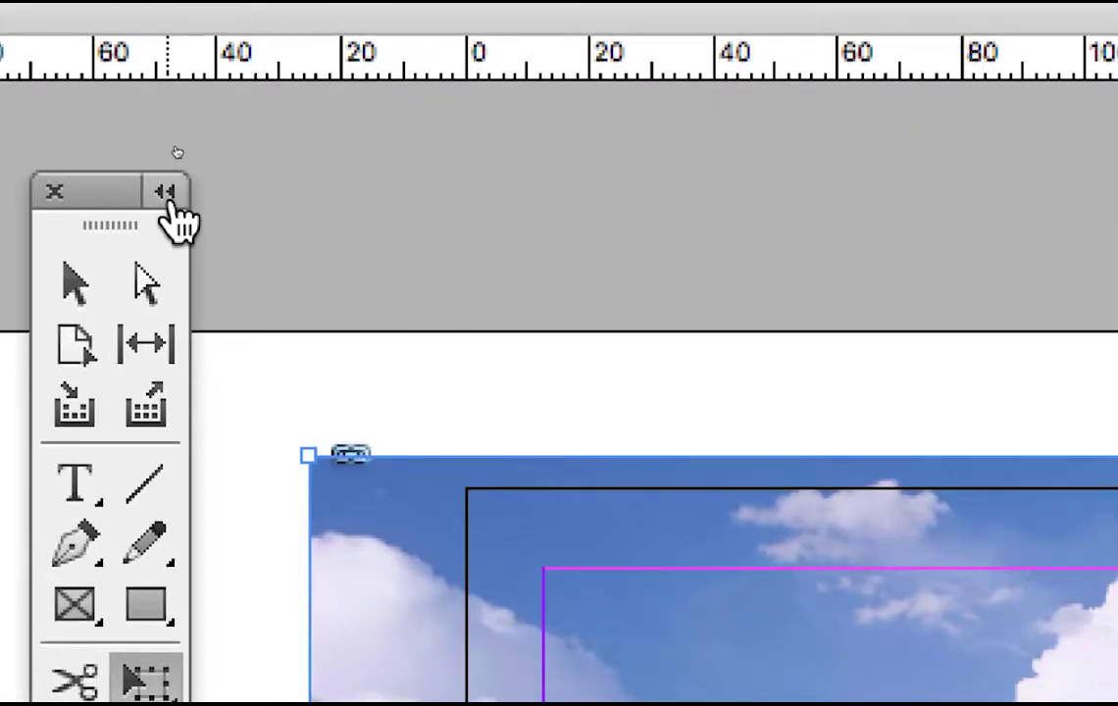
Step: Cycle the toolbox through its single-column and single-row layouts and back to two columns
left_click(163, 192)
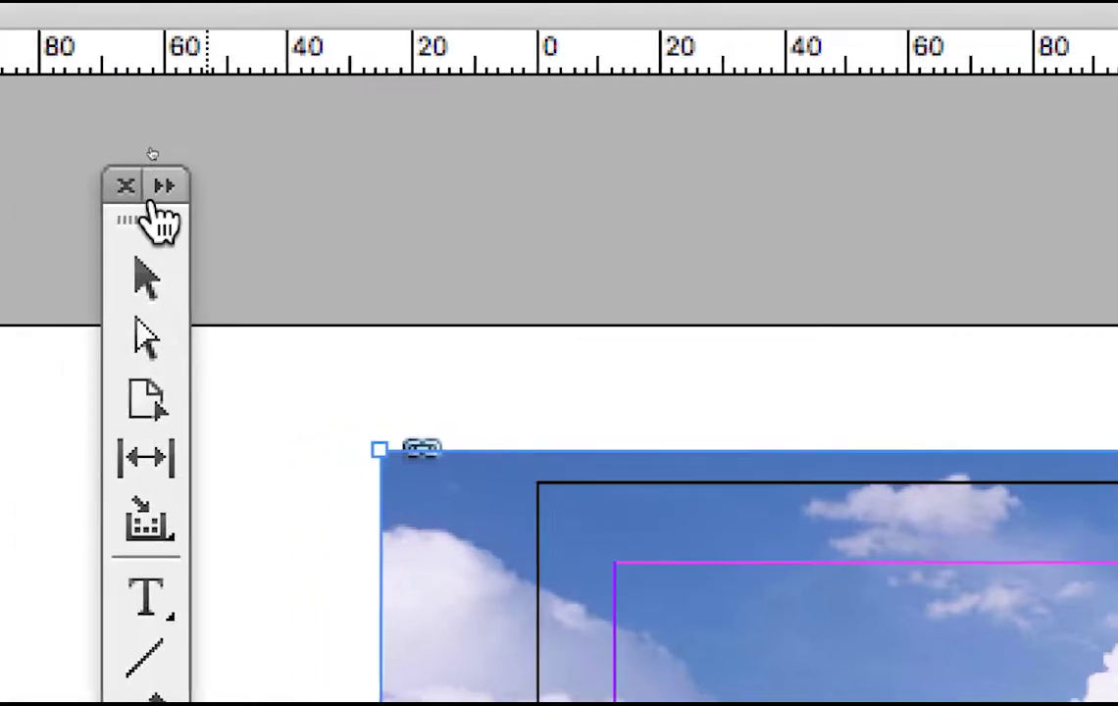
left_click(93, 192)
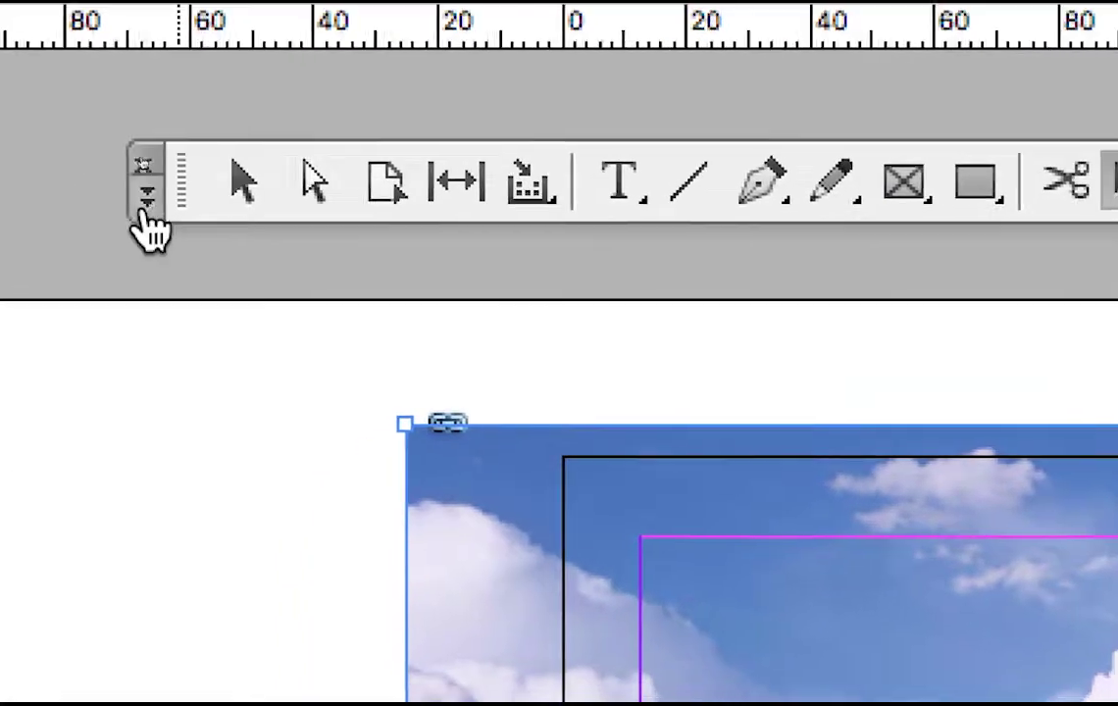
left_click(104, 228)
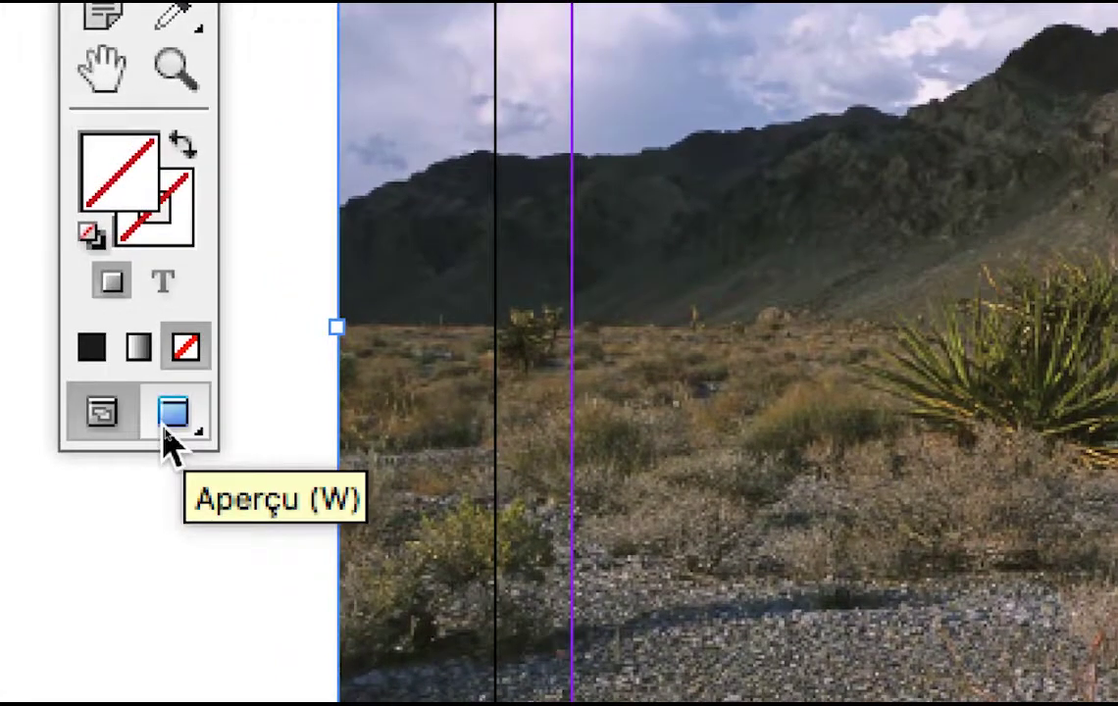
Step: Toggle the screen mode between Preview and Normal, leaving the page in Preview
left_click(118, 354)
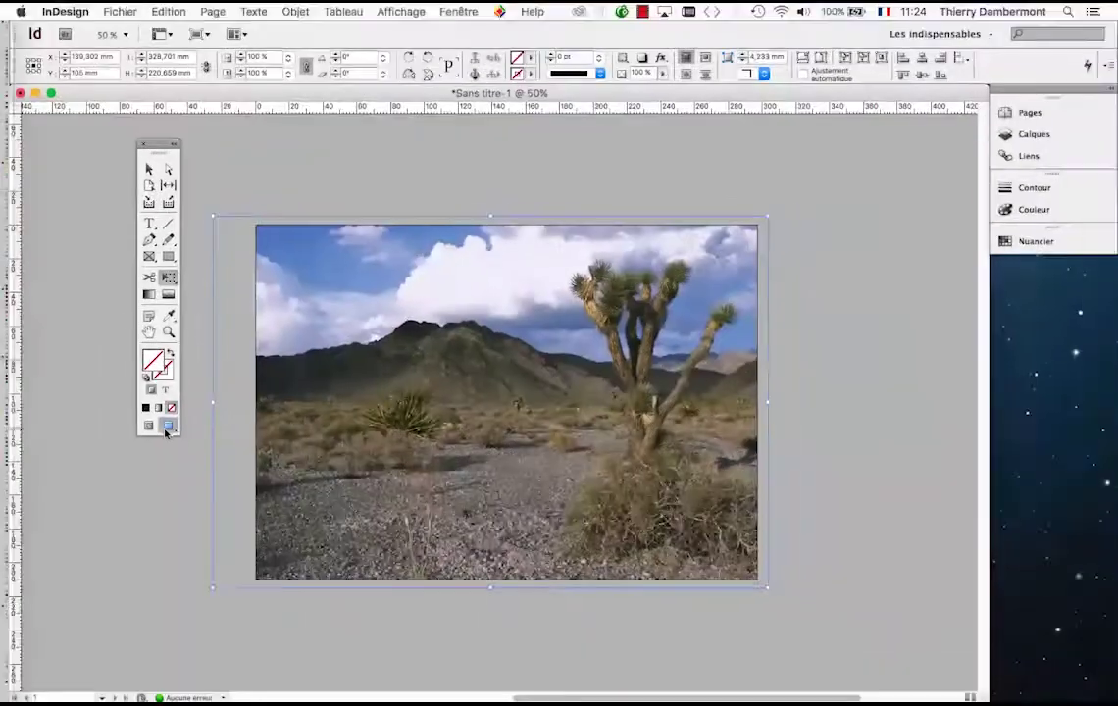
left_click(148, 424)
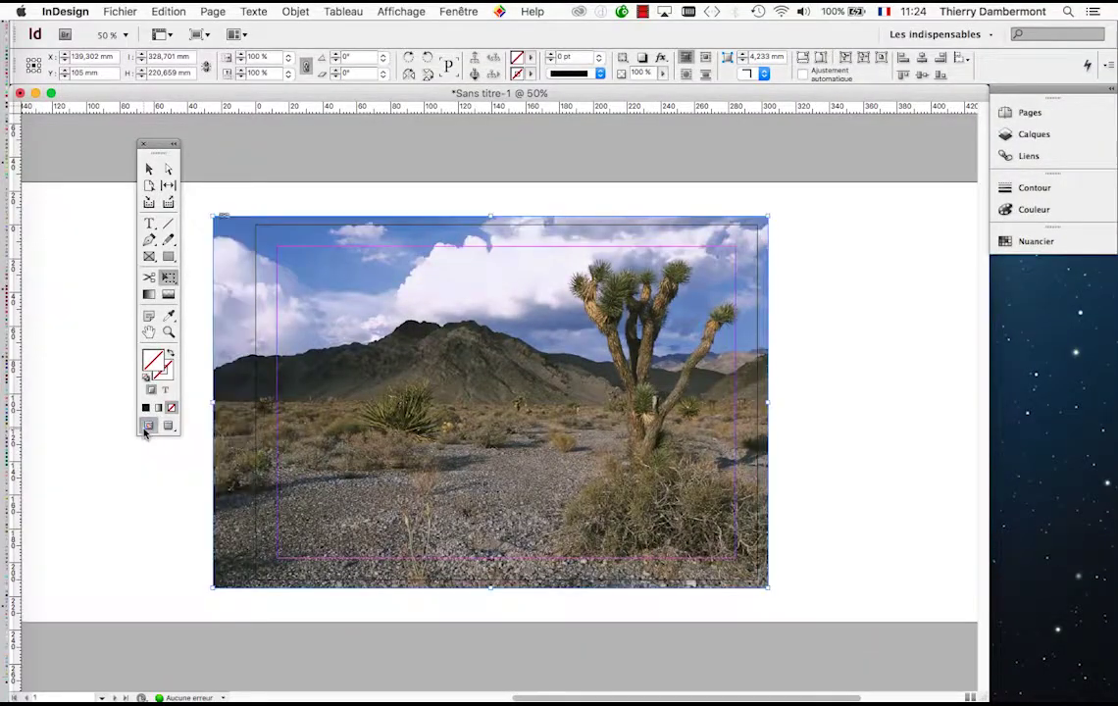
left_click(169, 424)
Step: Examine the Joshua tree's branches and foliage up close at up to 300% in Preview mode
scroll(652, 401, "up", 5)
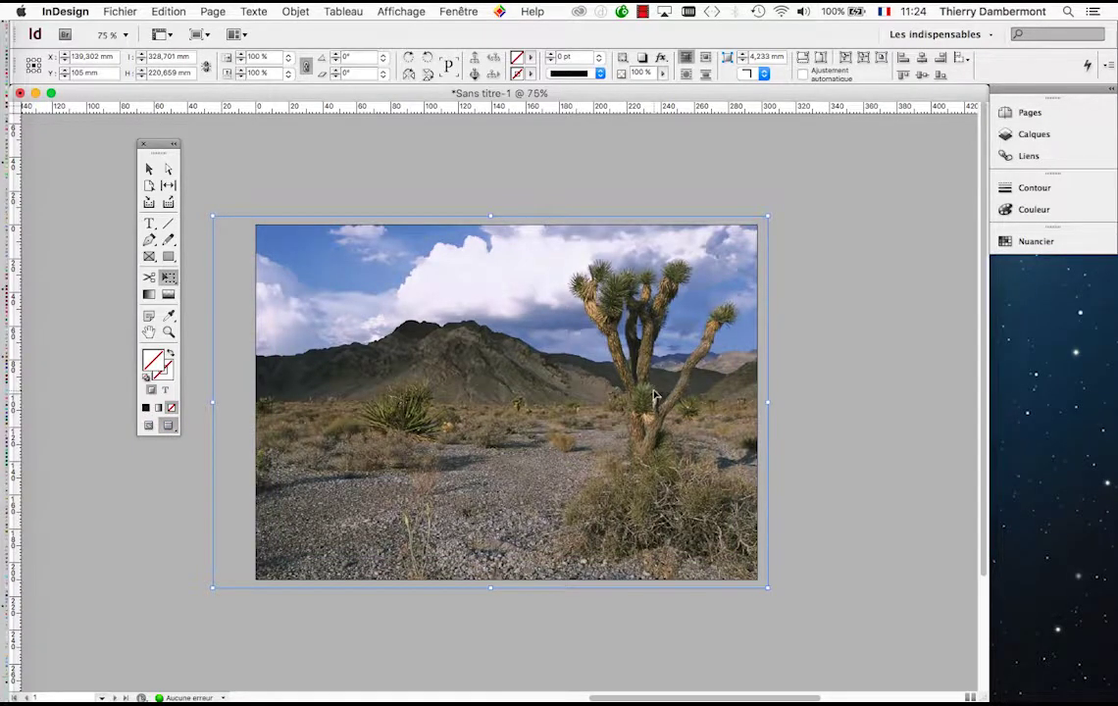
scroll(654, 395, "up", 1)
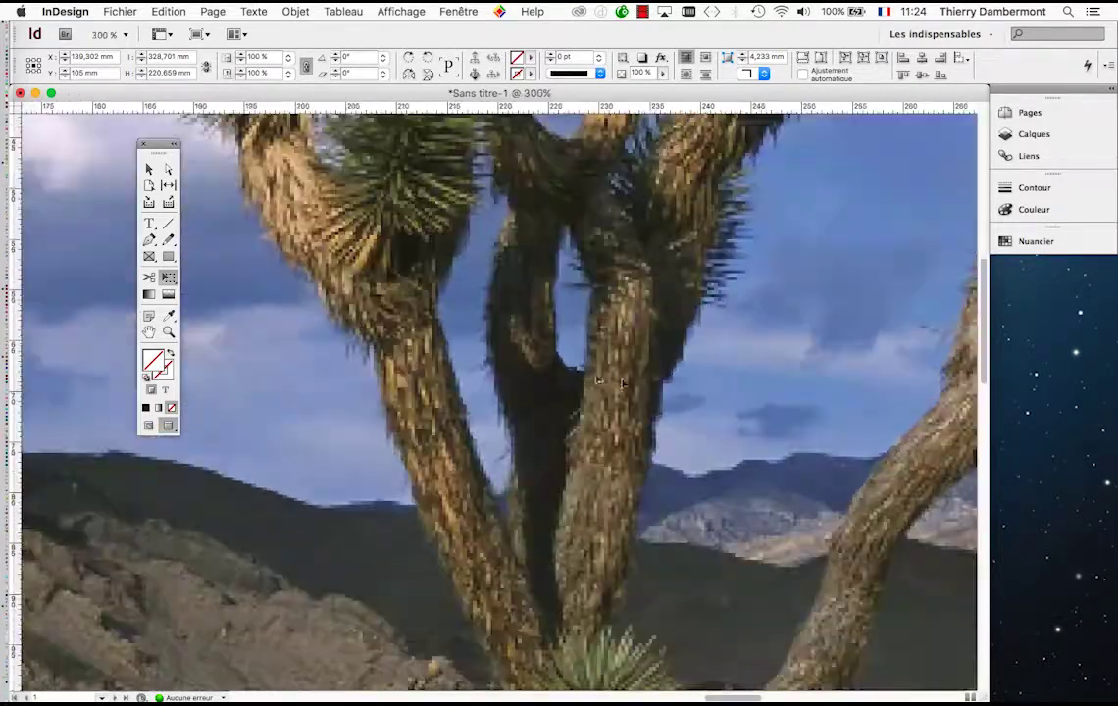
left_click_drag(514, 288, 623, 524)
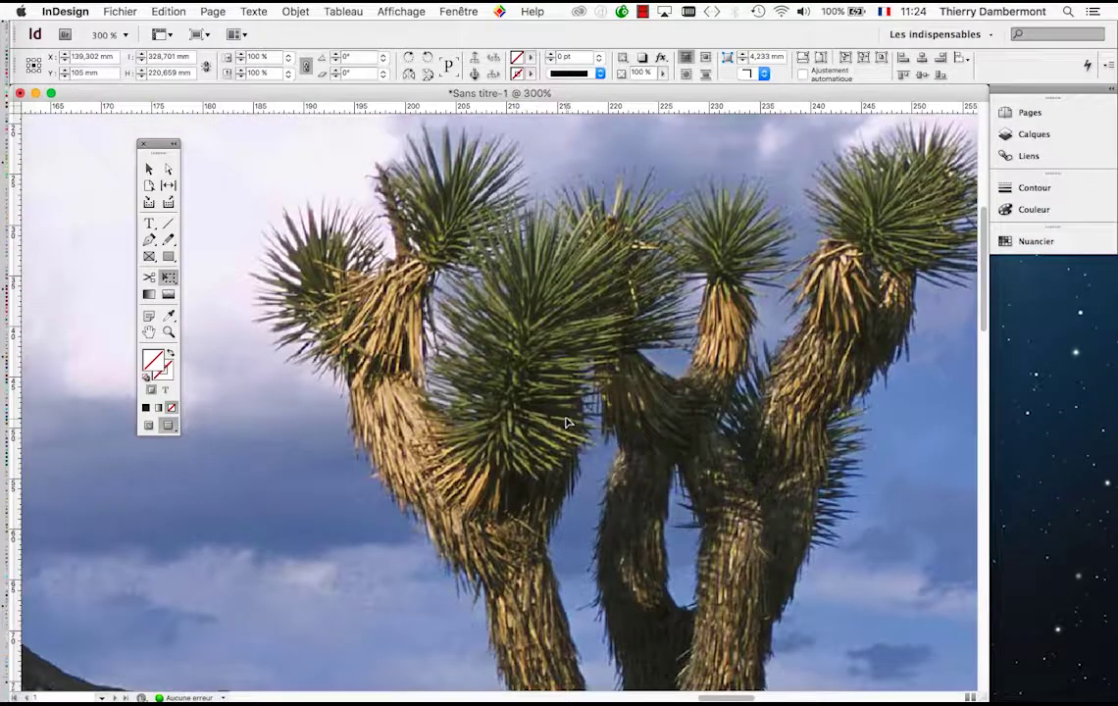
scroll(564, 419, "down", 1)
scroll(564, 417, "down", 1)
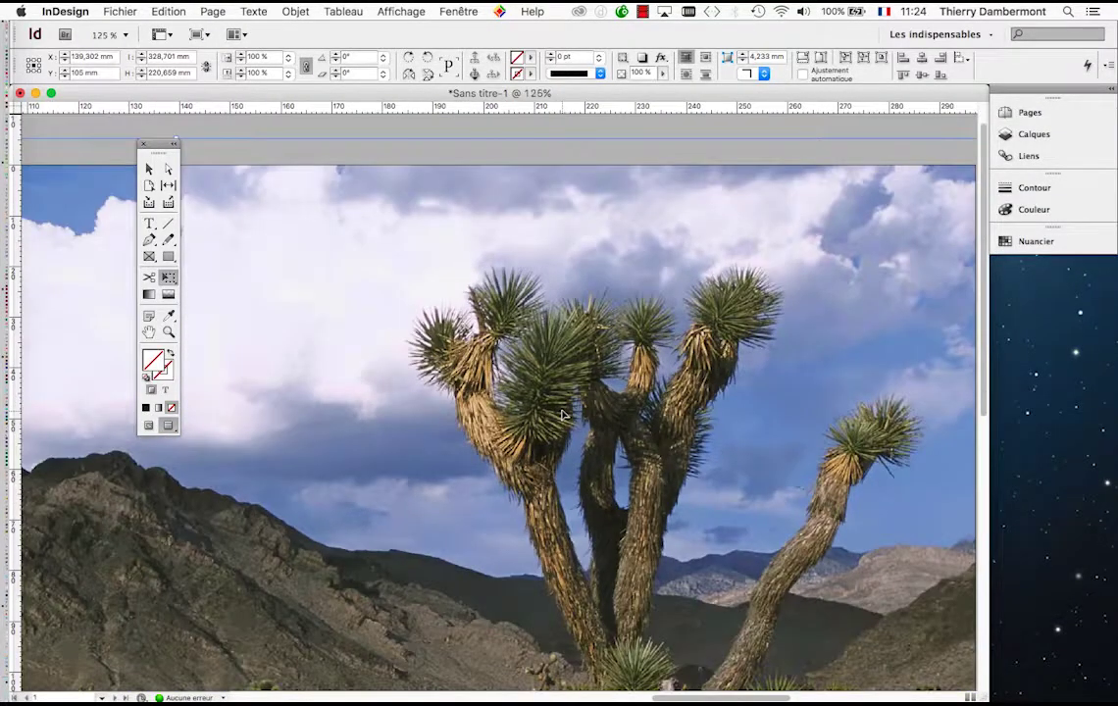
scroll(564, 417, "down", 1)
scroll(573, 473, "up", 4)
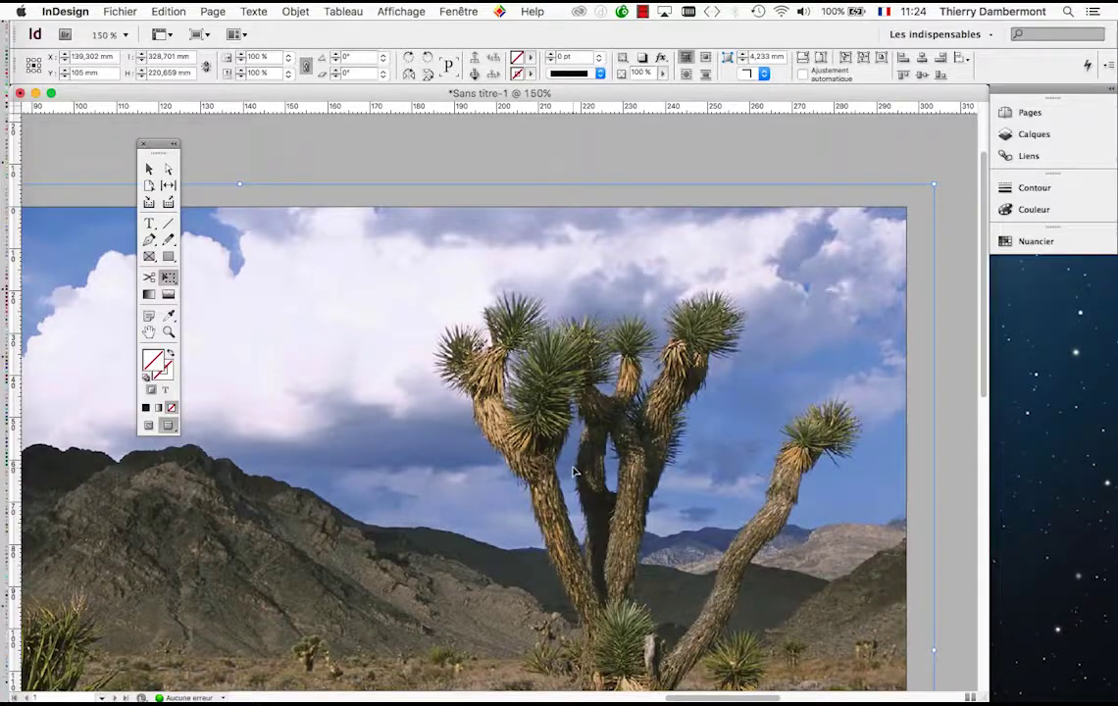
Step: Examine the Joshua tree and the yucca bush up close at up to 600% in Preview mode
scroll(574, 470, "down", 5)
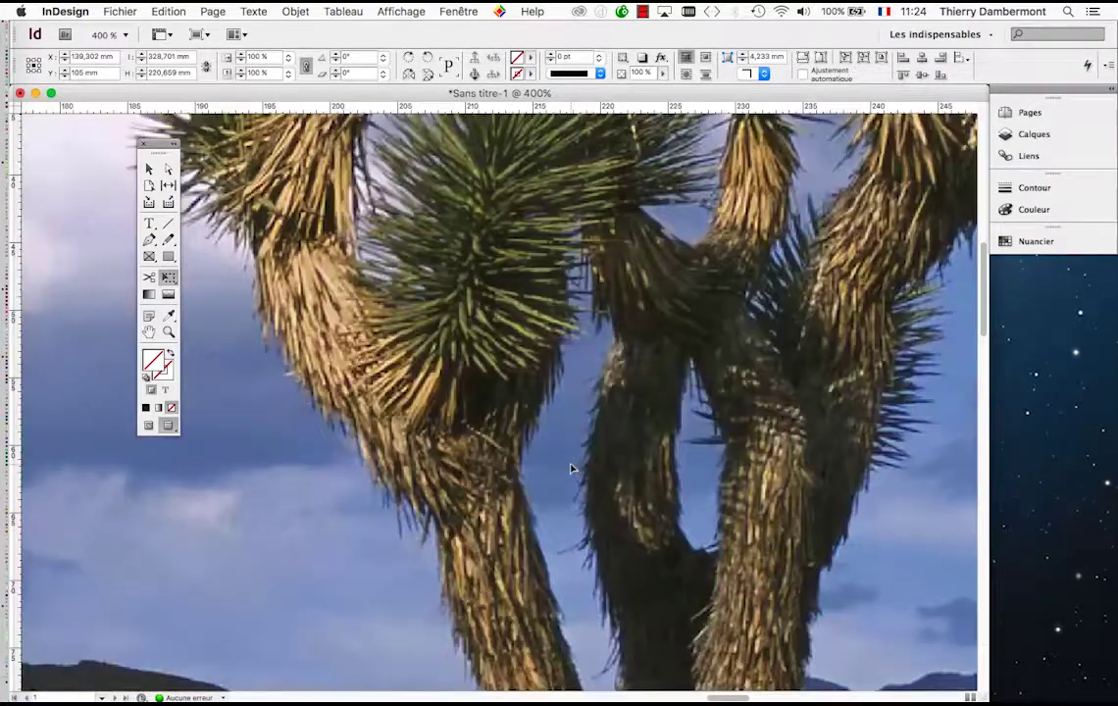
scroll(574, 470, "down", 1)
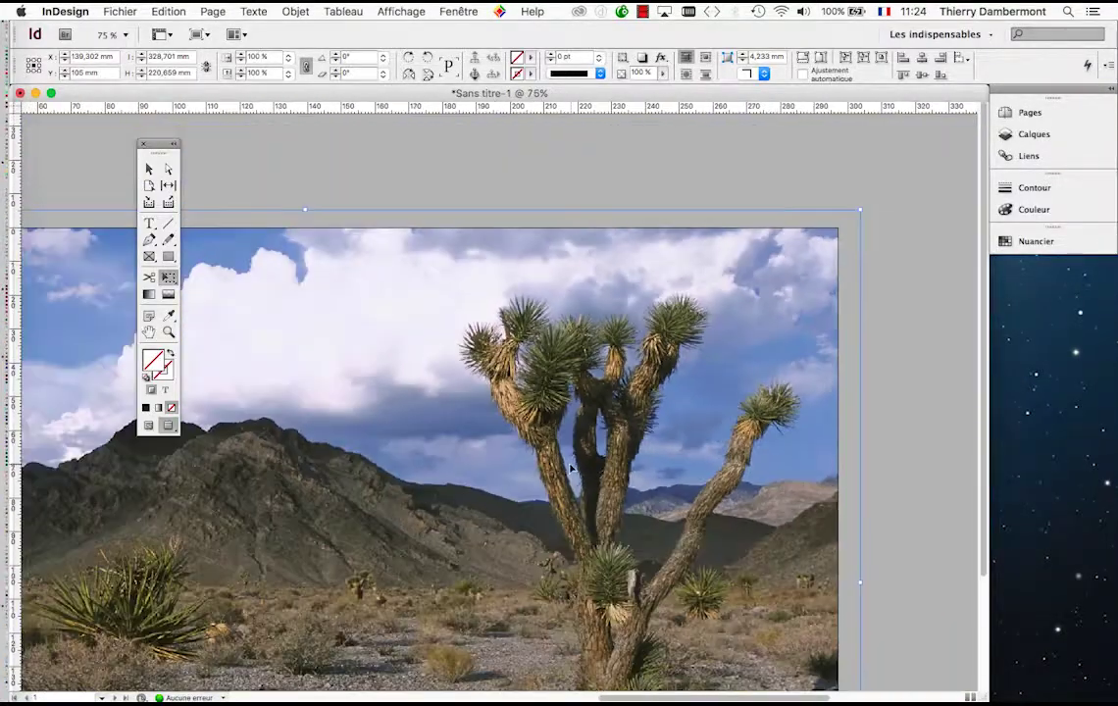
left_click_drag(613, 532, 690, 426)
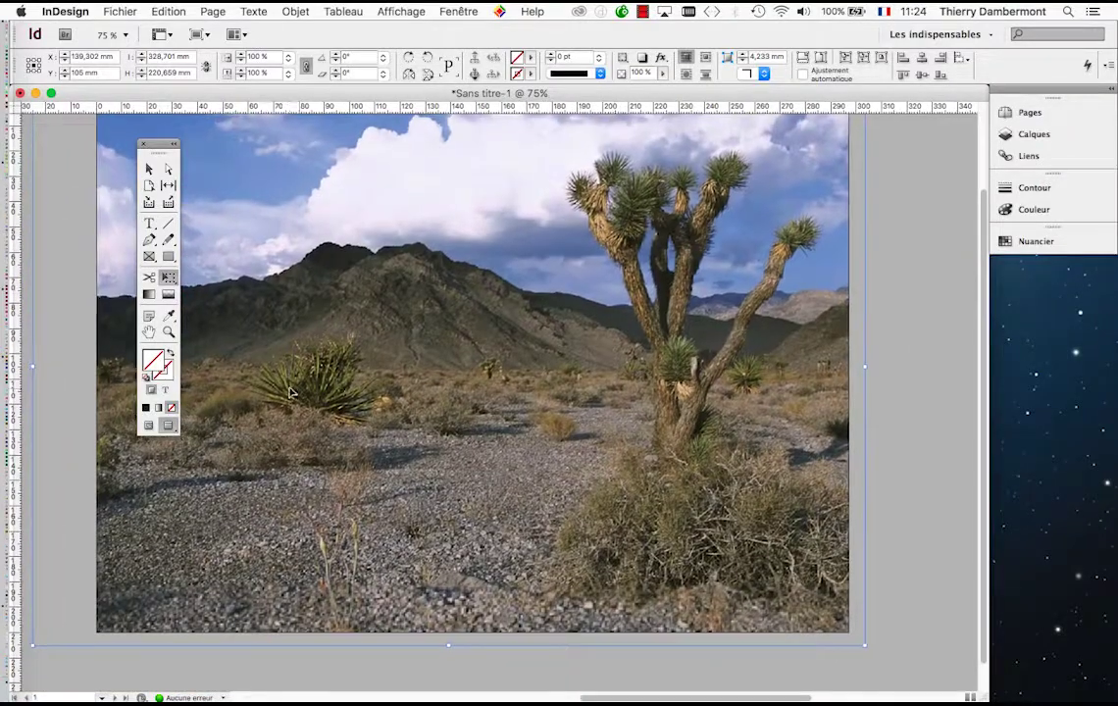
scroll(292, 383, "up", 2)
scroll(291, 382, "up", 4)
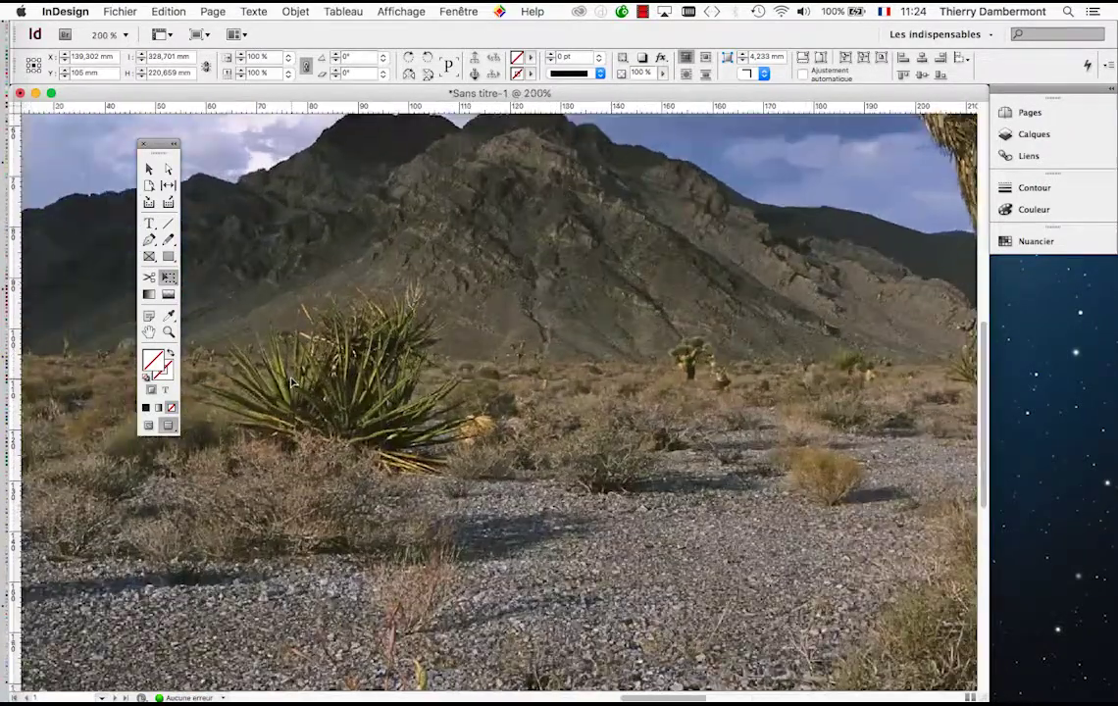
scroll(291, 383, "up", 1)
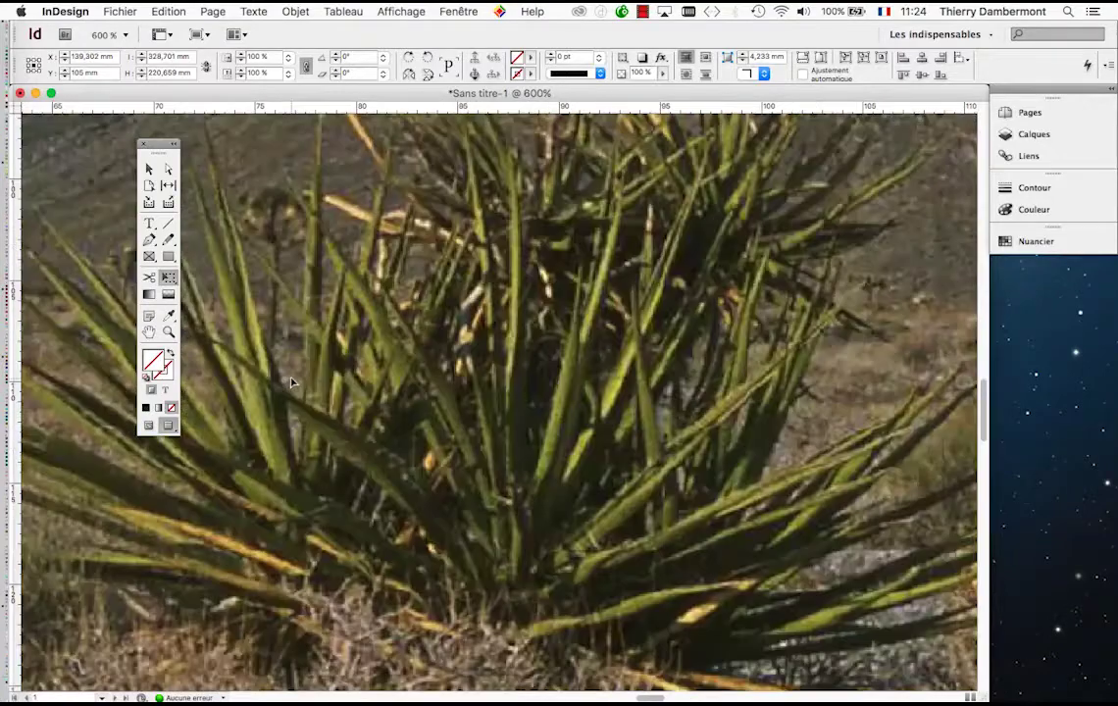
left_click_drag(655, 302, 342, 502)
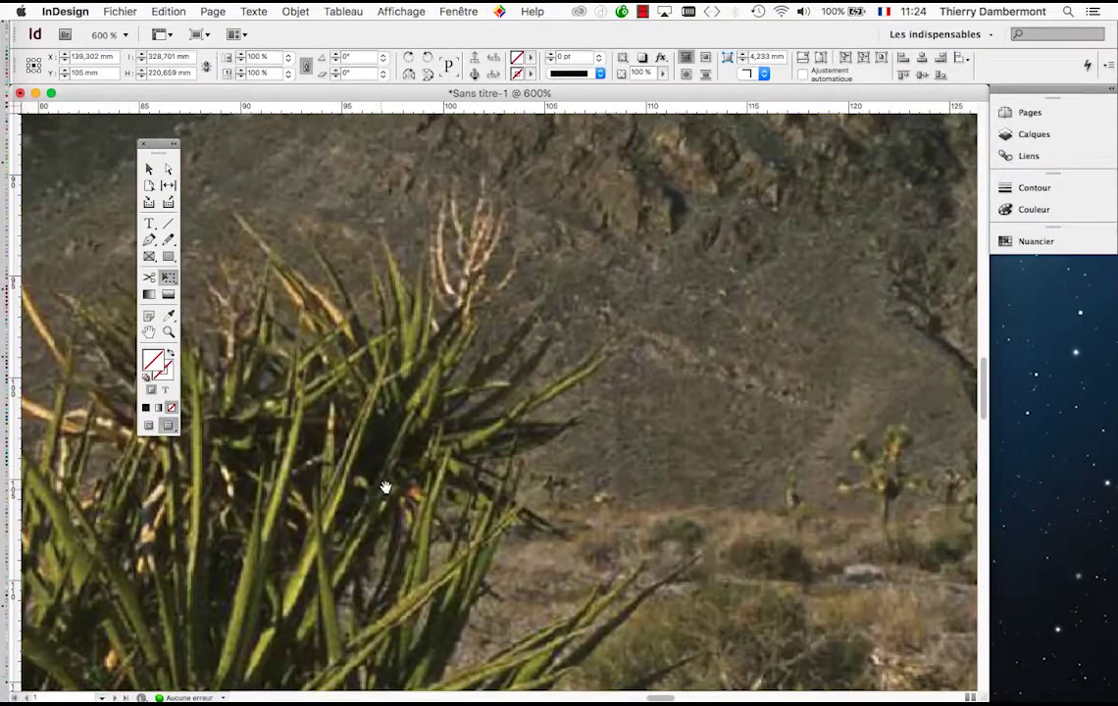
Step: Set the document's display performance to Affichage standard
left_click(456, 10)
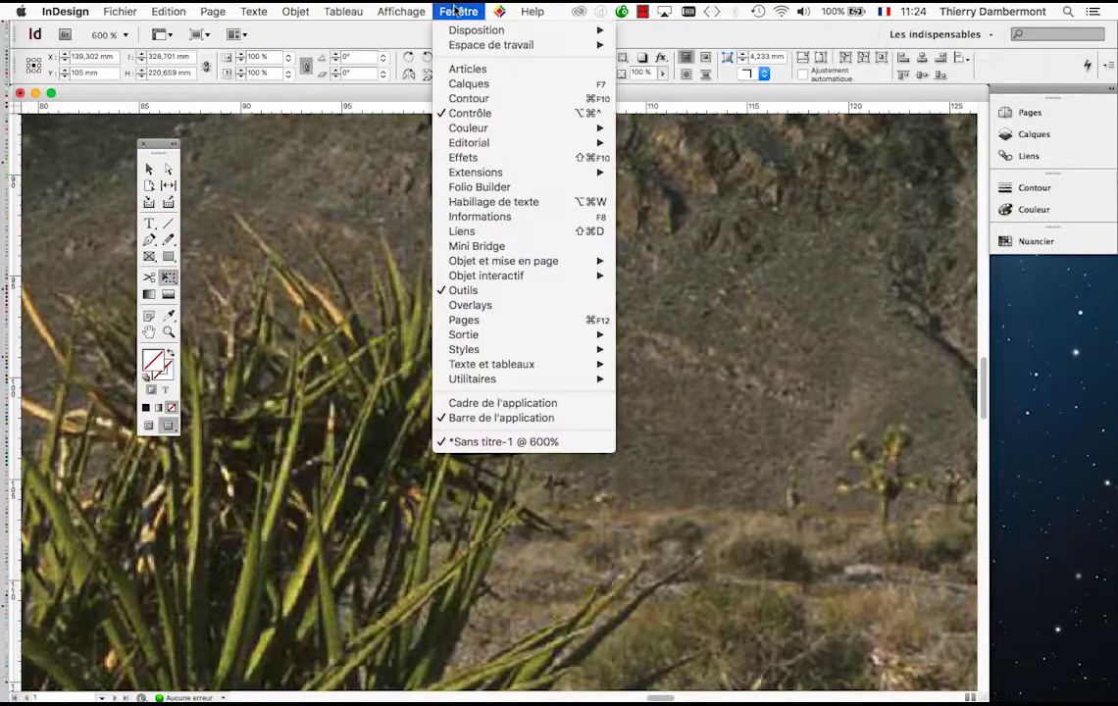
mouse_move(425, 9)
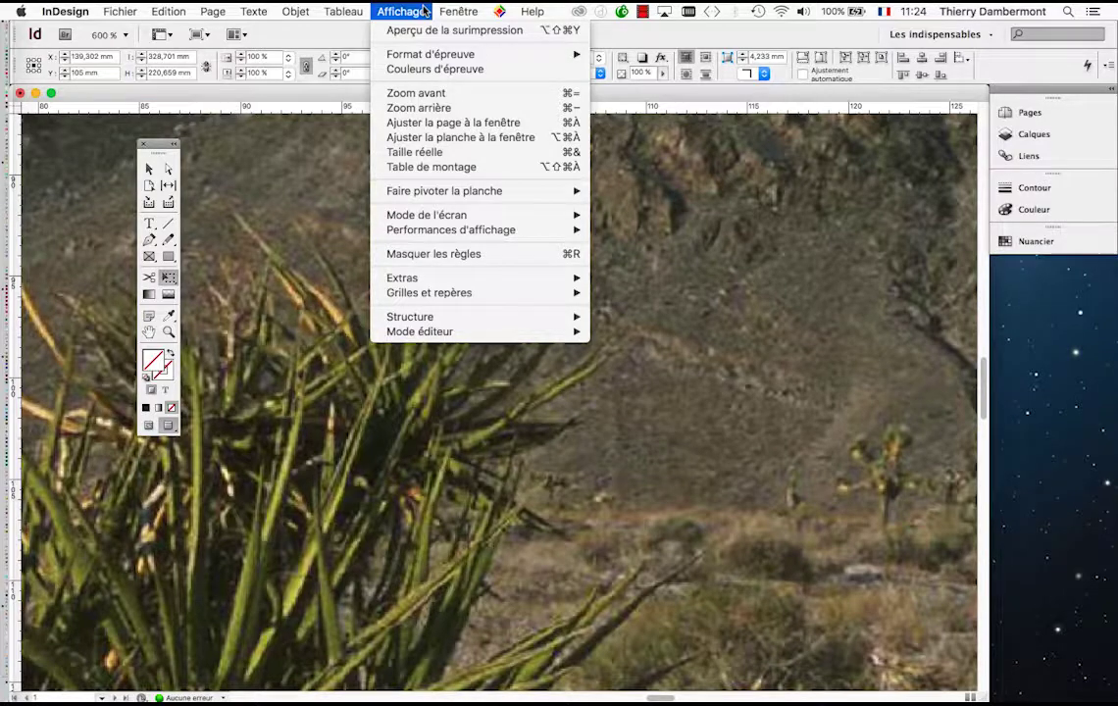
mouse_move(463, 233)
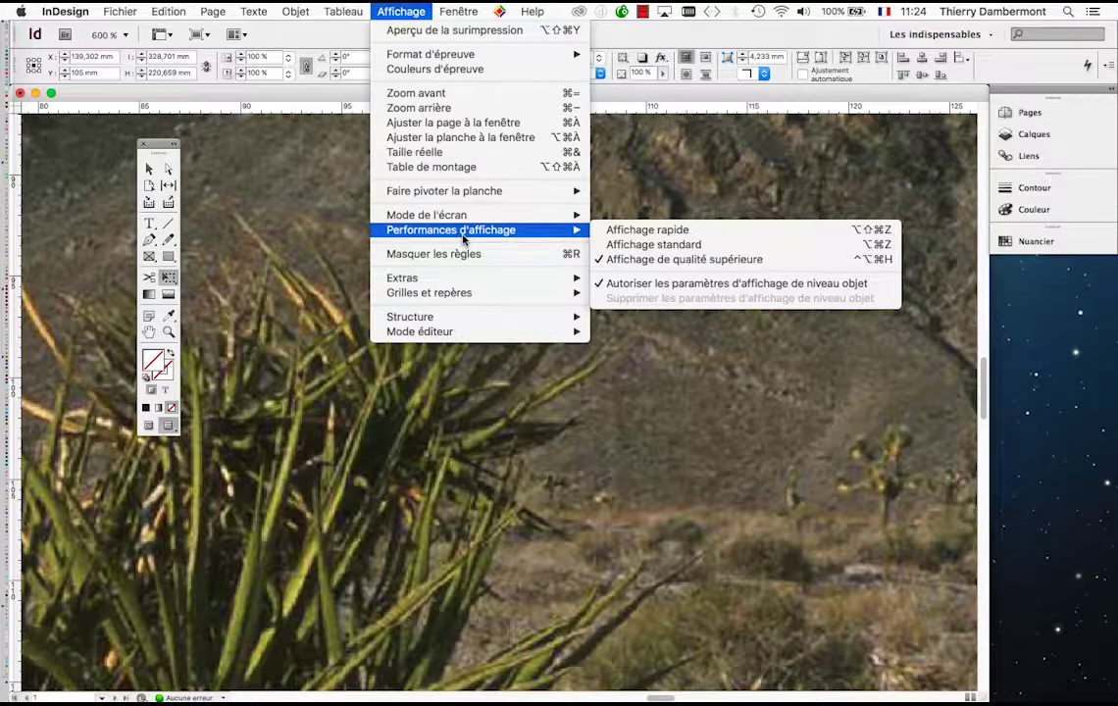
left_click(638, 244)
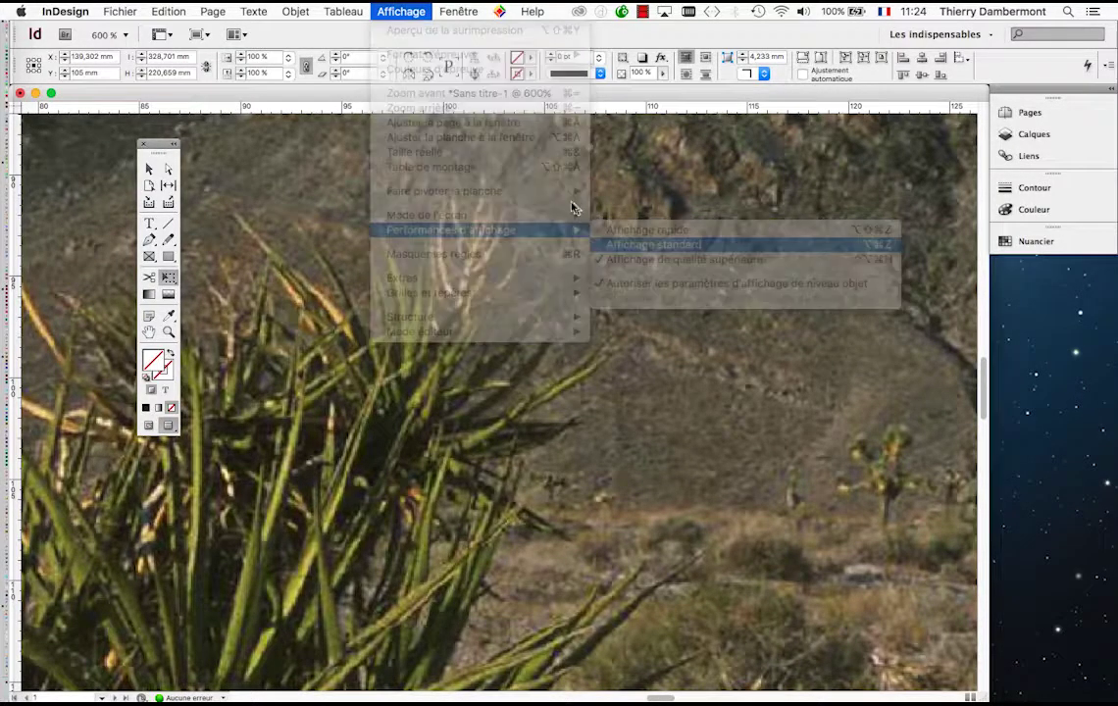
left_click(407, 9)
left_click(490, 367)
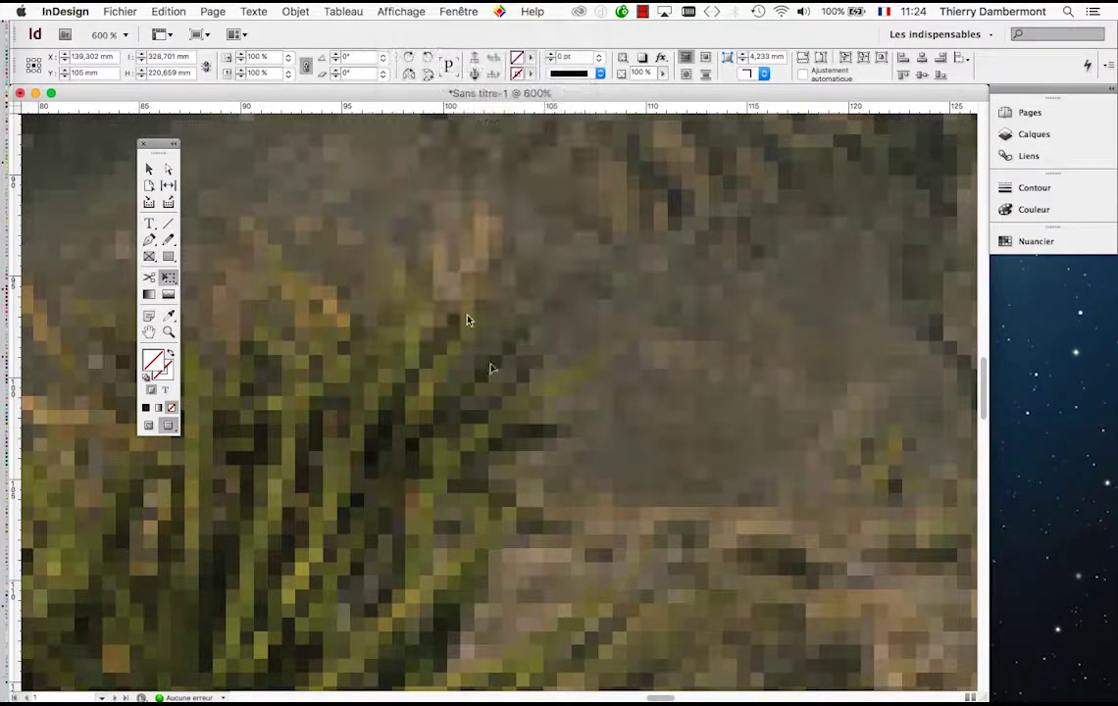
Step: Examine the Joshua tree's branches at 200% and 300% in standard display quality
key("super+minus")
key("super+minus")
key("super+minus")
left_click_drag(765, 482, 276, 381)
left_click_drag(803, 429, 407, 659)
left_click_drag(566, 477, 669, 687)
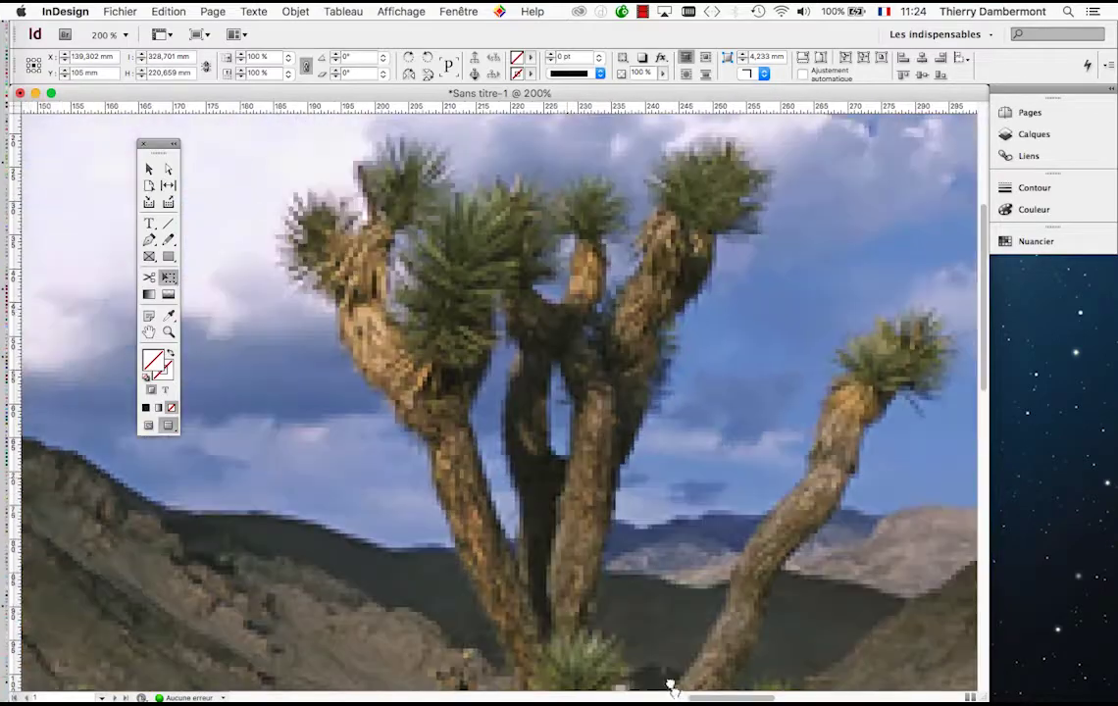
key("super+equal")
Step: Switch the display performance to Affichage de qualité supérieure and view the whole photo at 50%
left_click(400, 12)
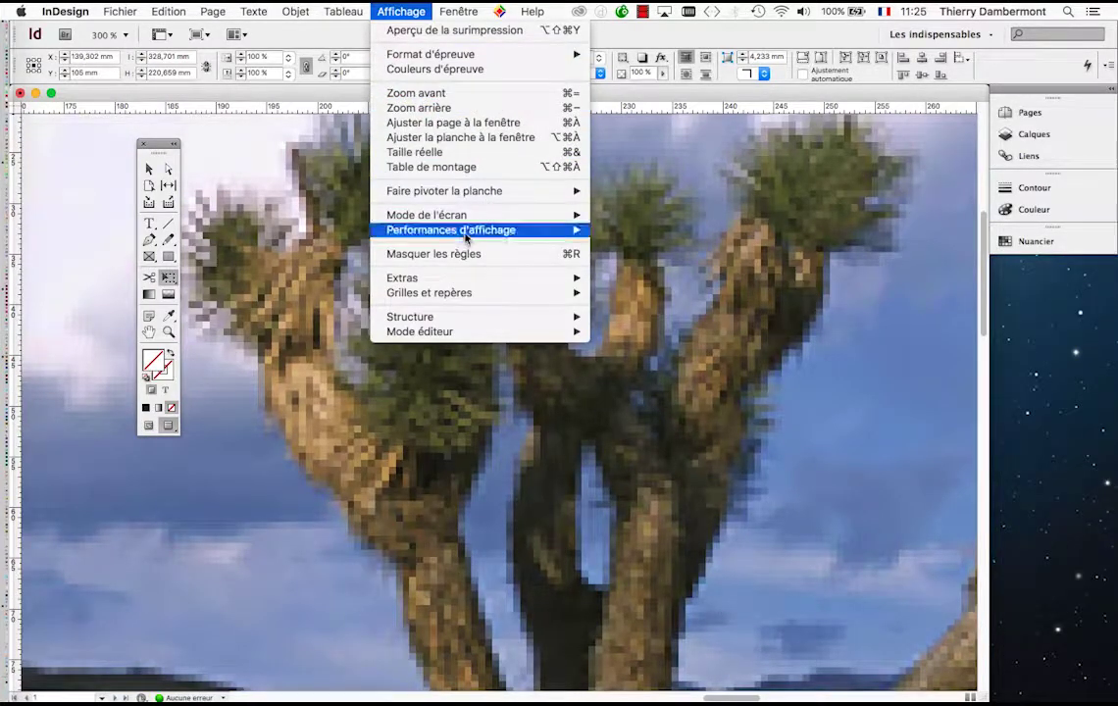
mouse_move(466, 233)
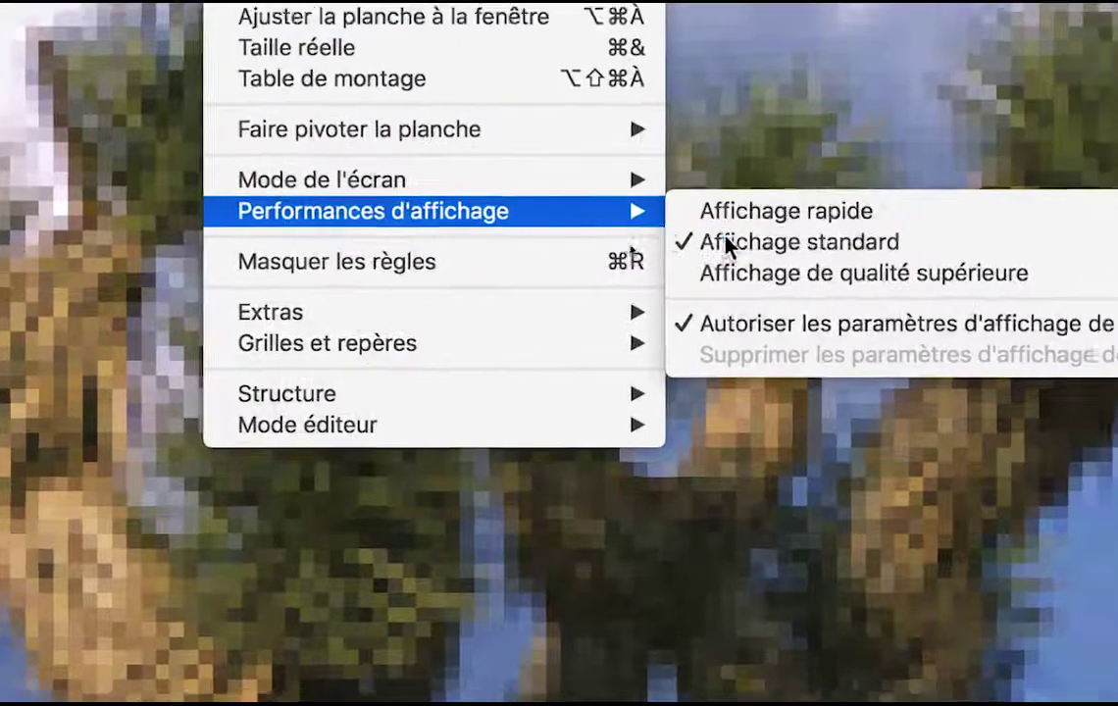
left_click(797, 275)
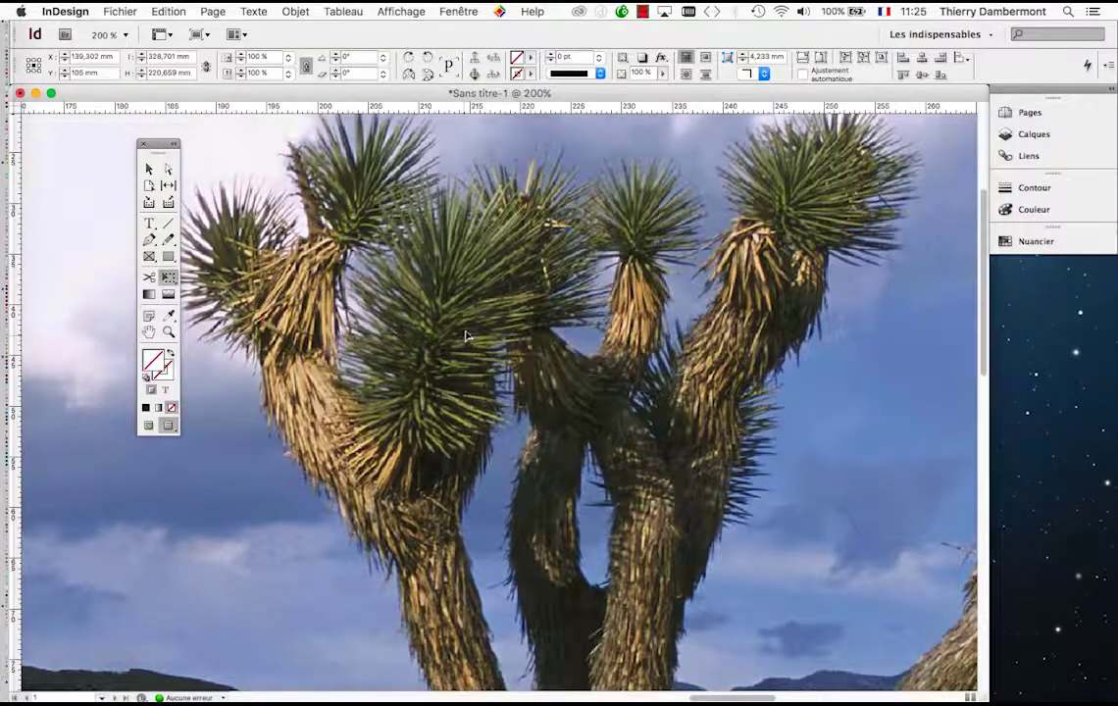
key("super+minus")
key("super+minus")
key("super+minus")
key("super+minus")
key("super+minus")
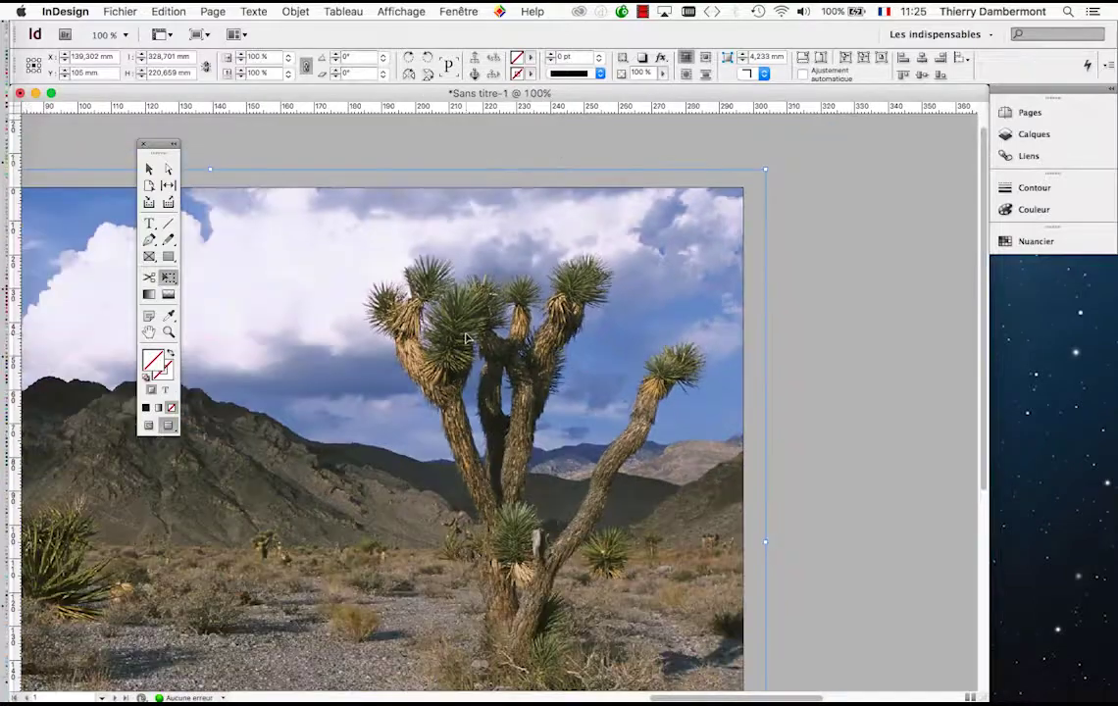
key("super+minus")
key("super+minus")
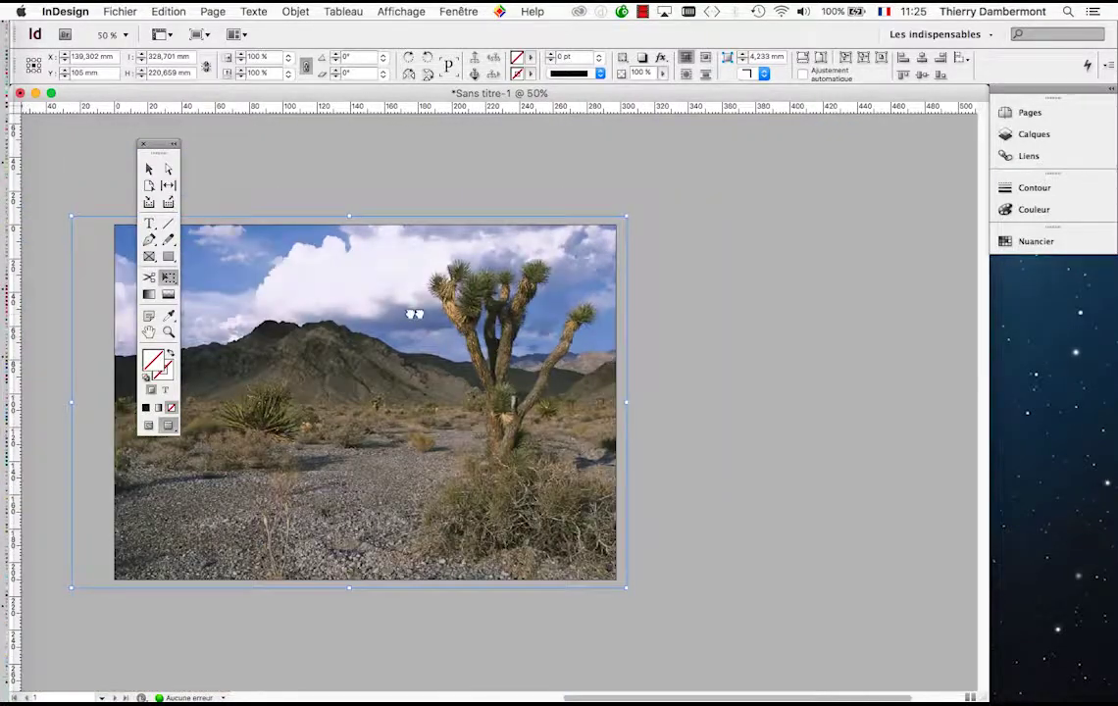
left_click_drag(415, 314, 608, 282)
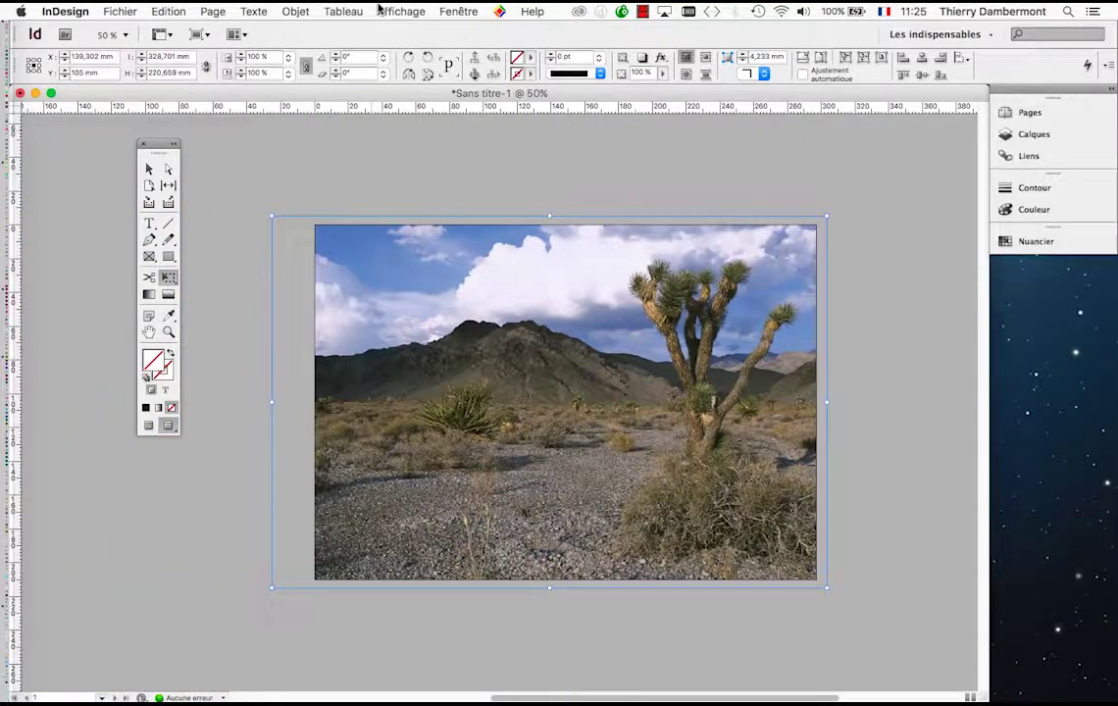
Step: Return the display performance to Affichage standard and inspect the Joshua tree's trunk and branches at up to 300%
left_click(397, 11)
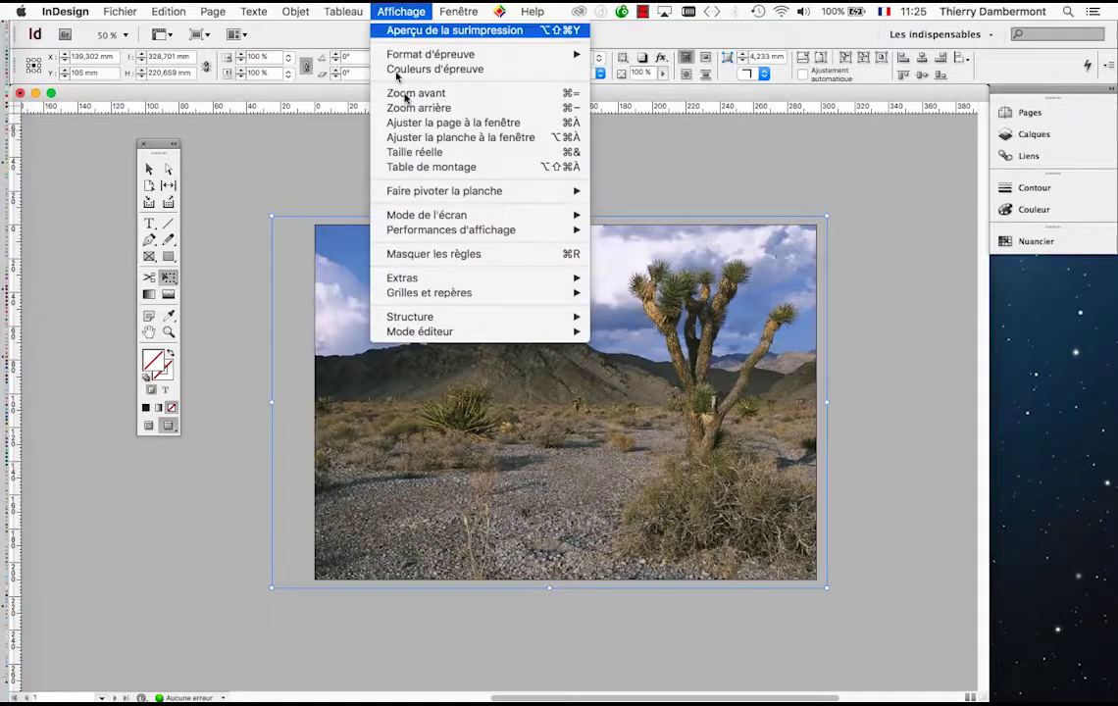
mouse_move(442, 230)
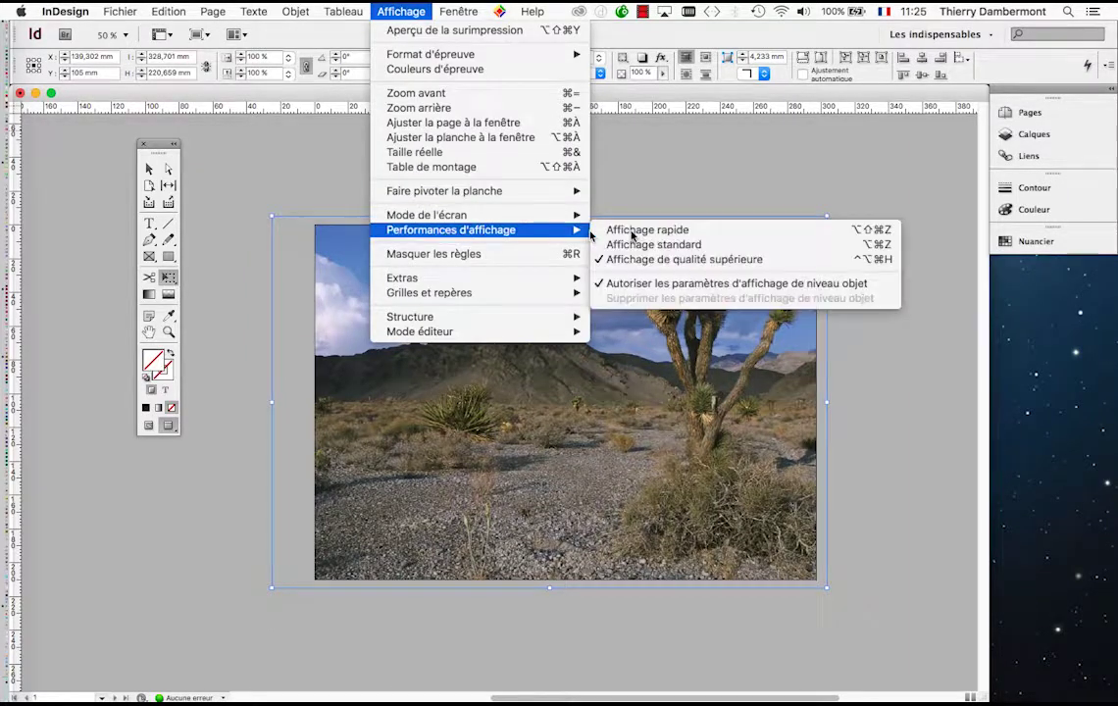
left_click(715, 246)
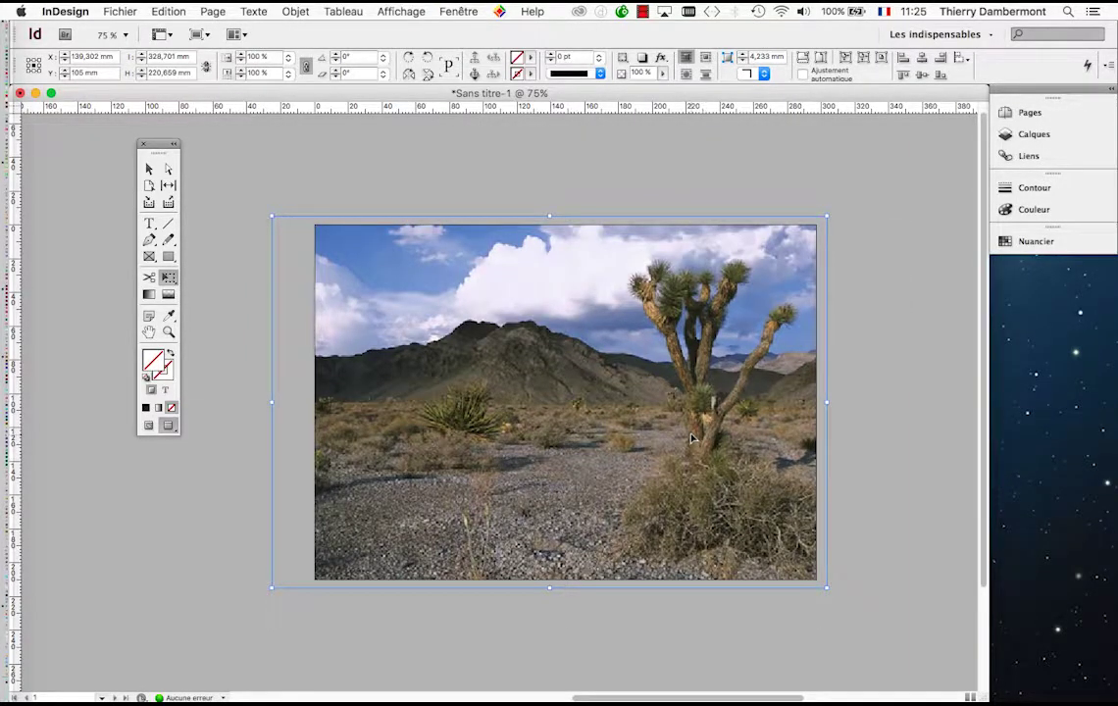
scroll(692, 438, "up", 5)
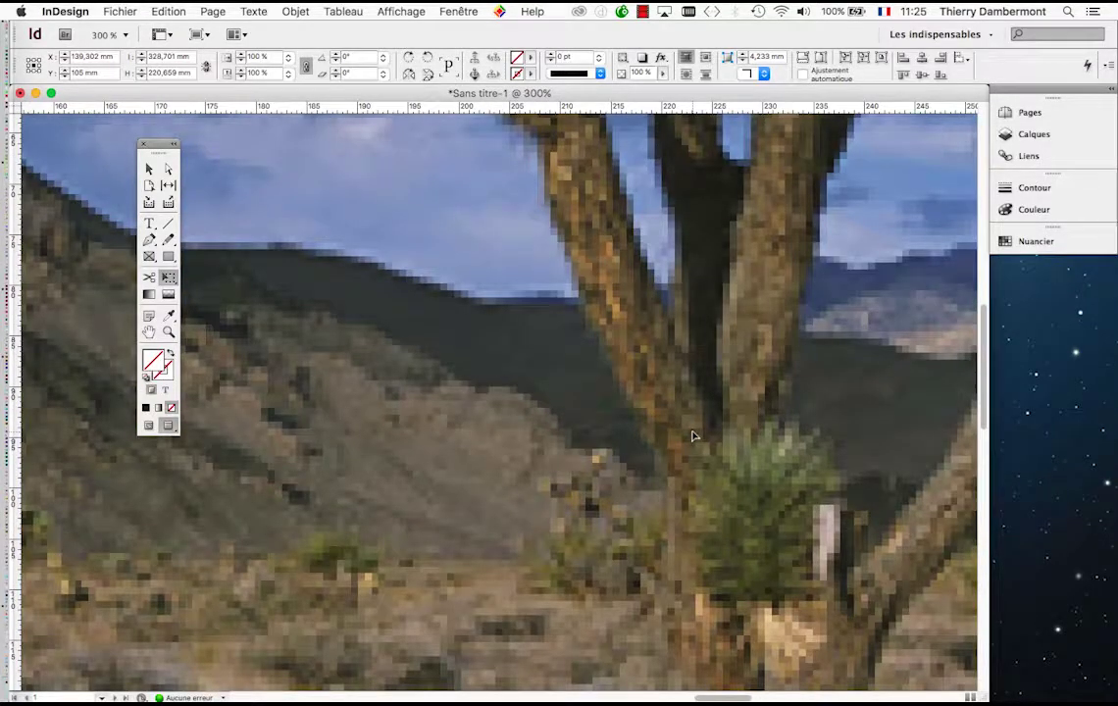
scroll(693, 436, "down", 4)
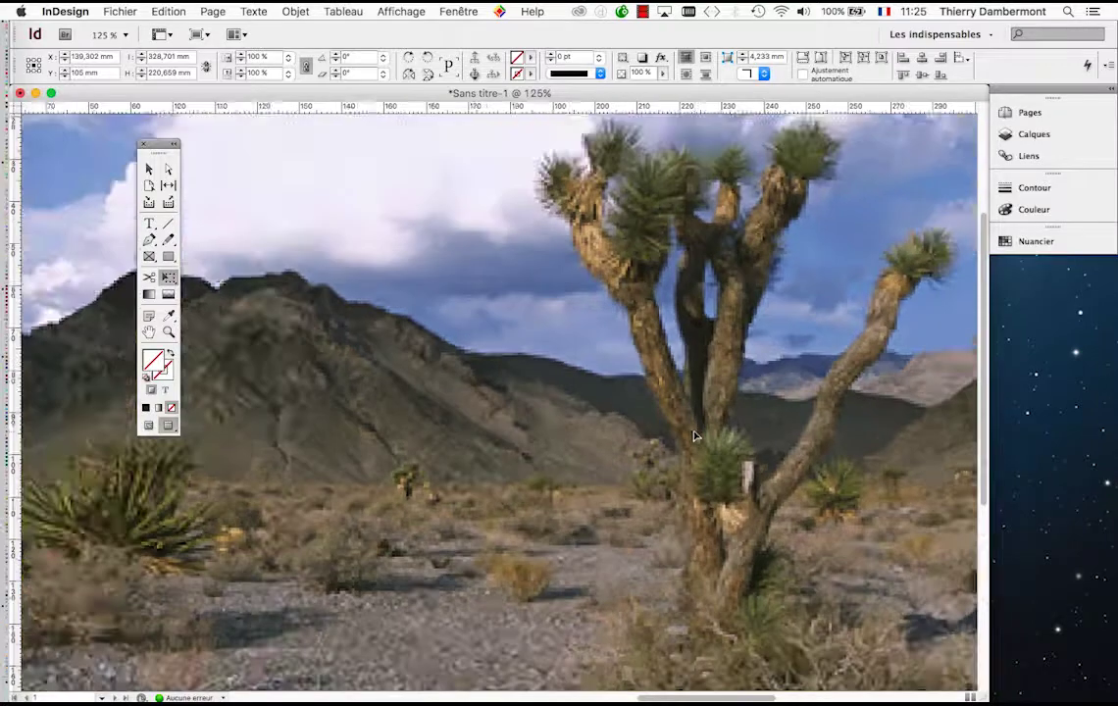
scroll(693, 437, "down", 1)
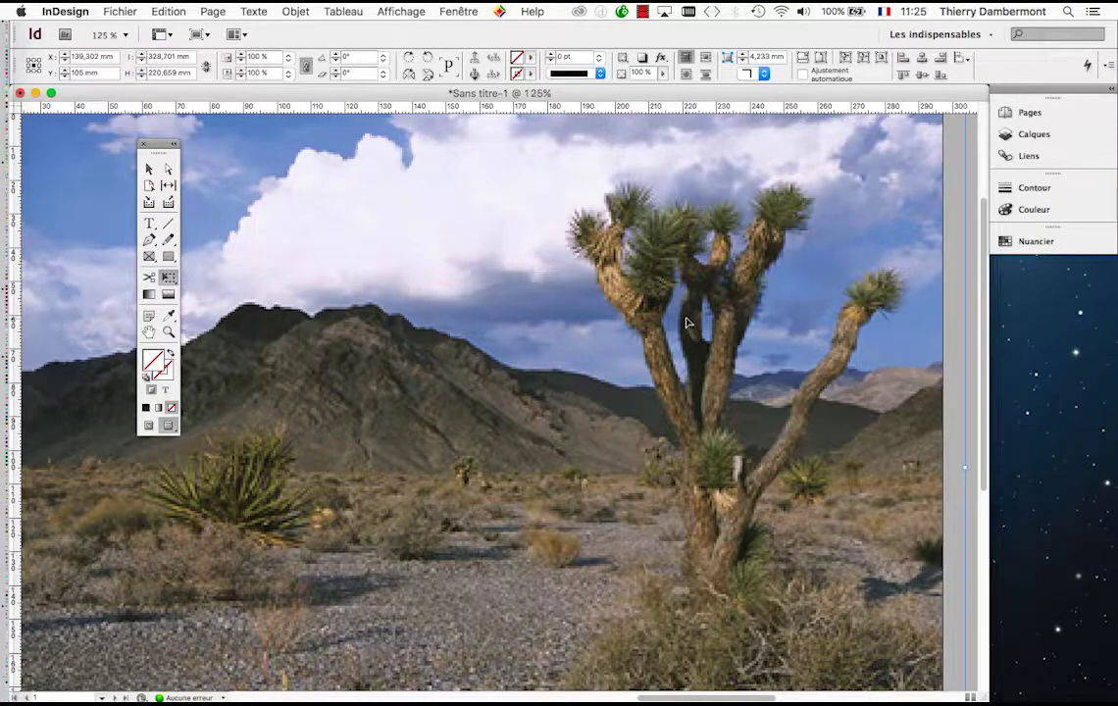
scroll(684, 315, "up", 2)
scroll(685, 315, "up", 3)
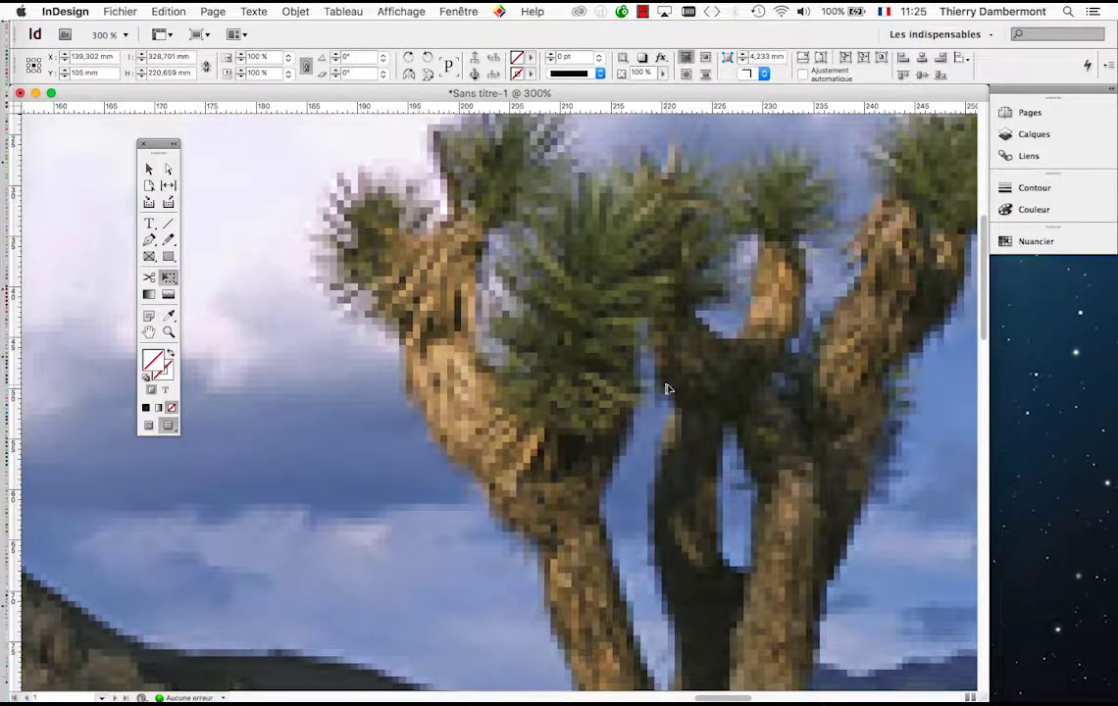
Step: Restore the display performance to Affichage de qualité supérieure and show the whole page at 50%
left_click(397, 11)
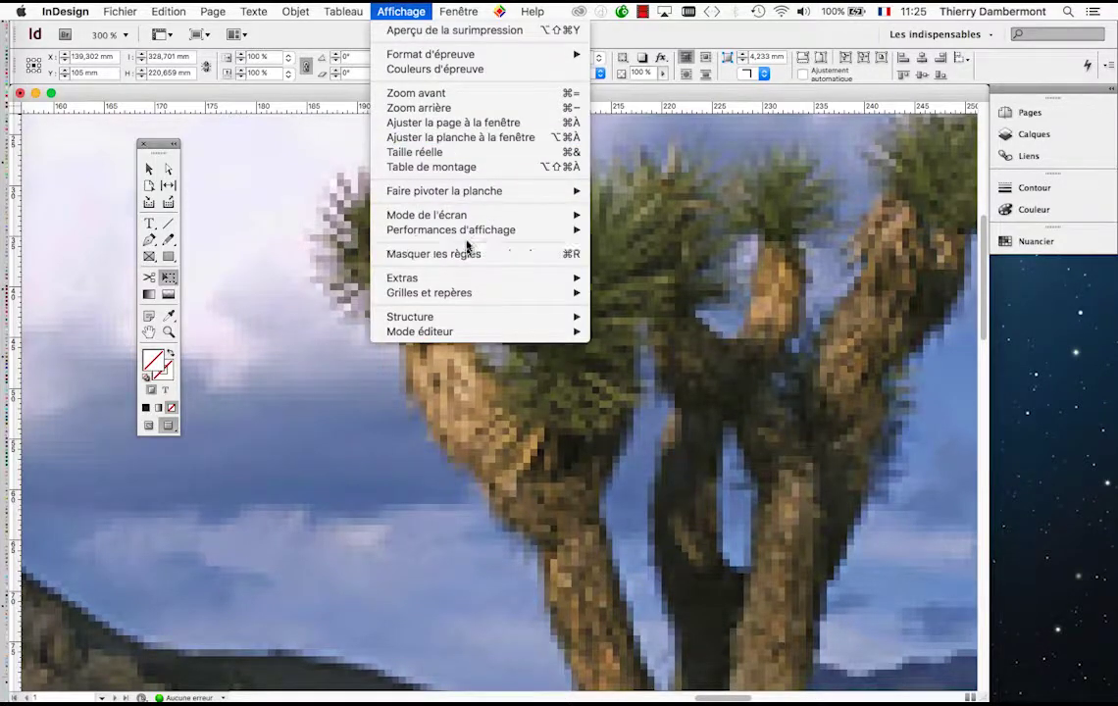
mouse_move(468, 233)
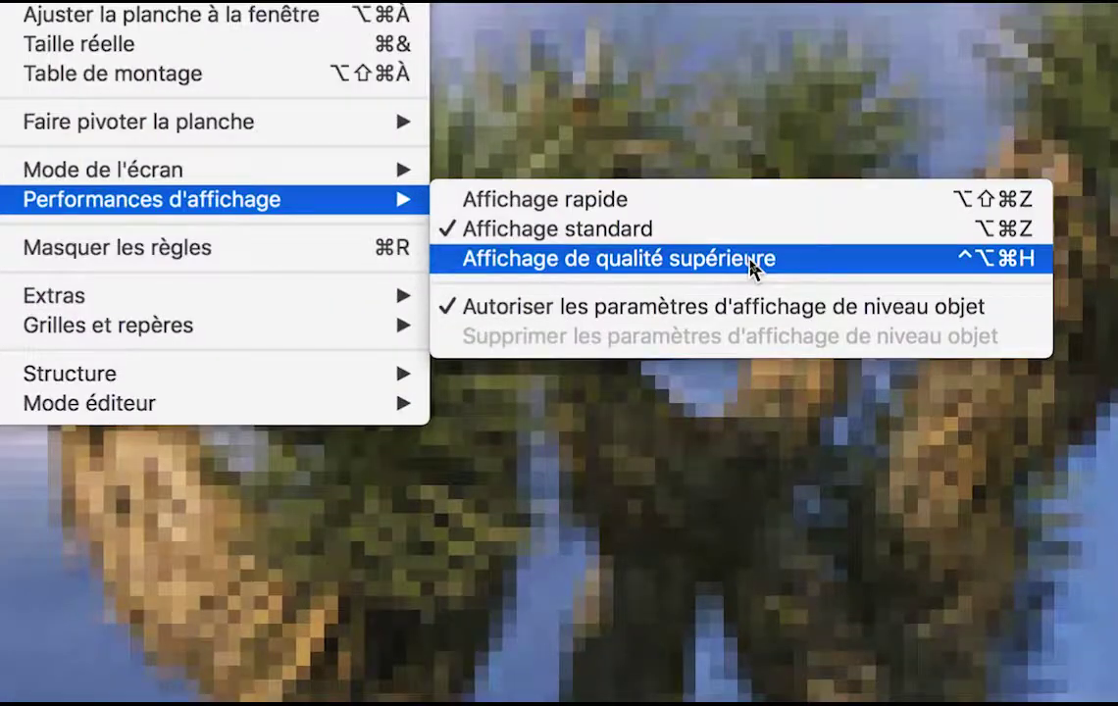
left_click(752, 263)
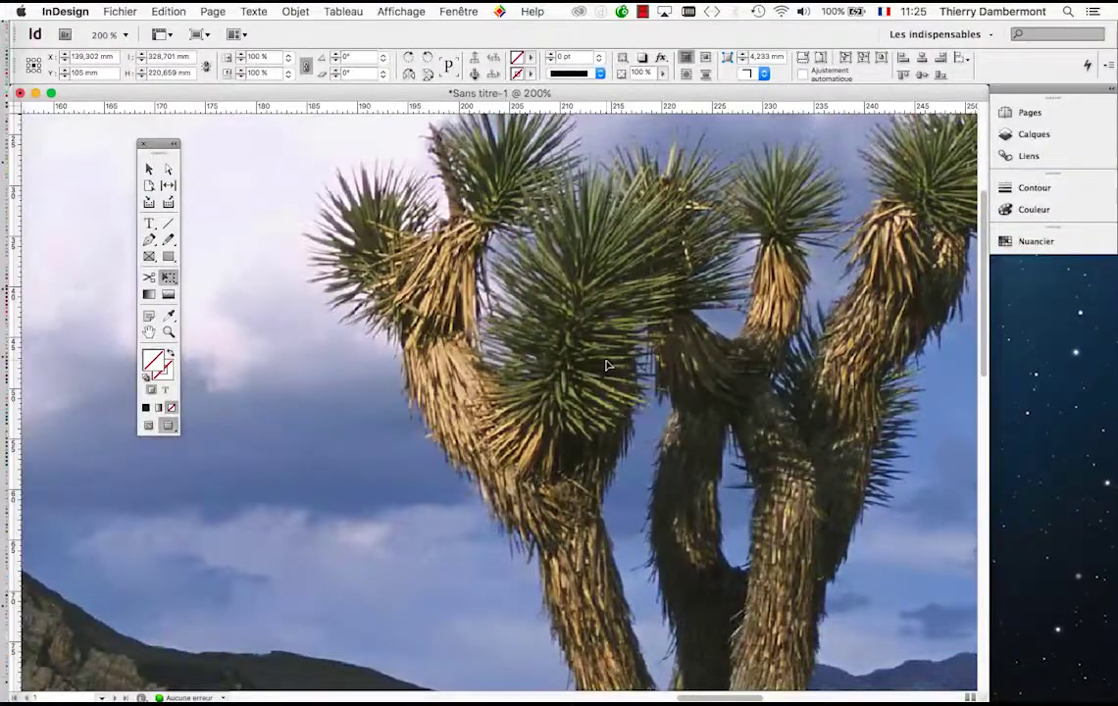
scroll(606, 365, "down", 3)
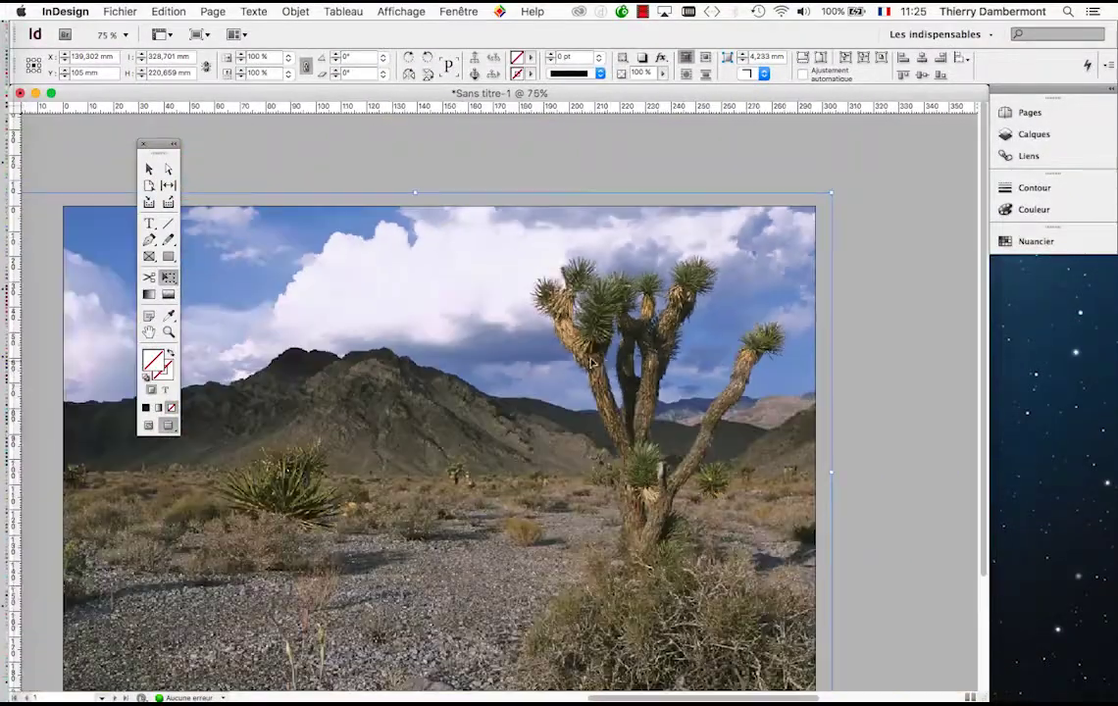
scroll(468, 322, "down", 2)
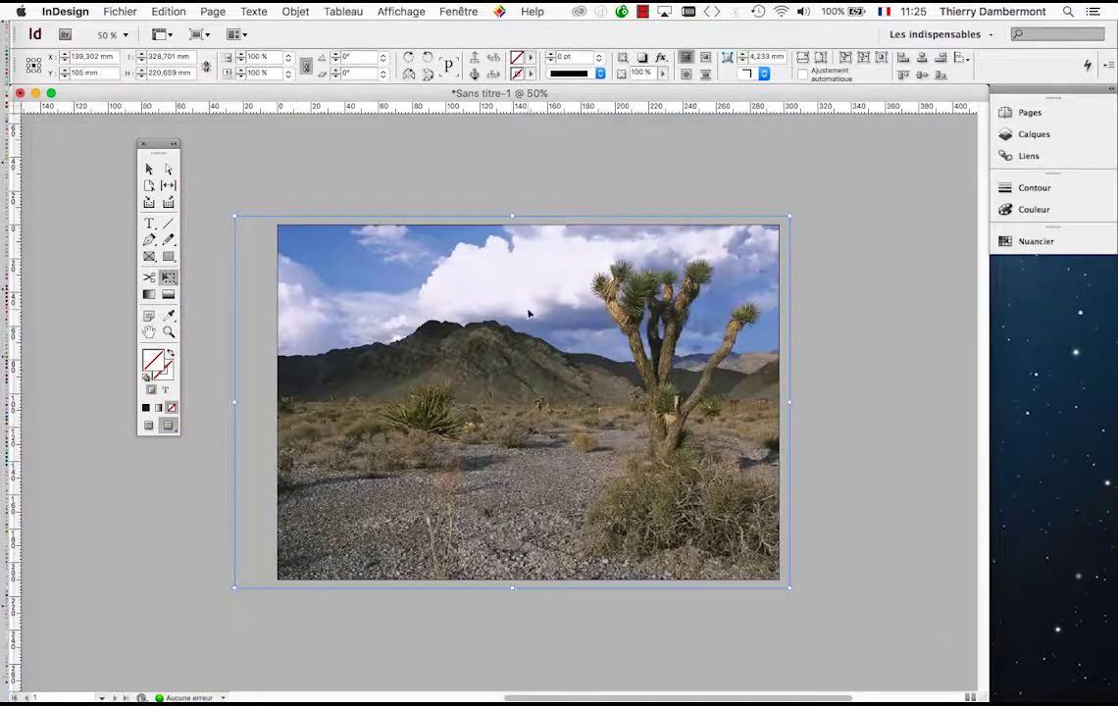
left_click_drag(483, 310, 430, 320)
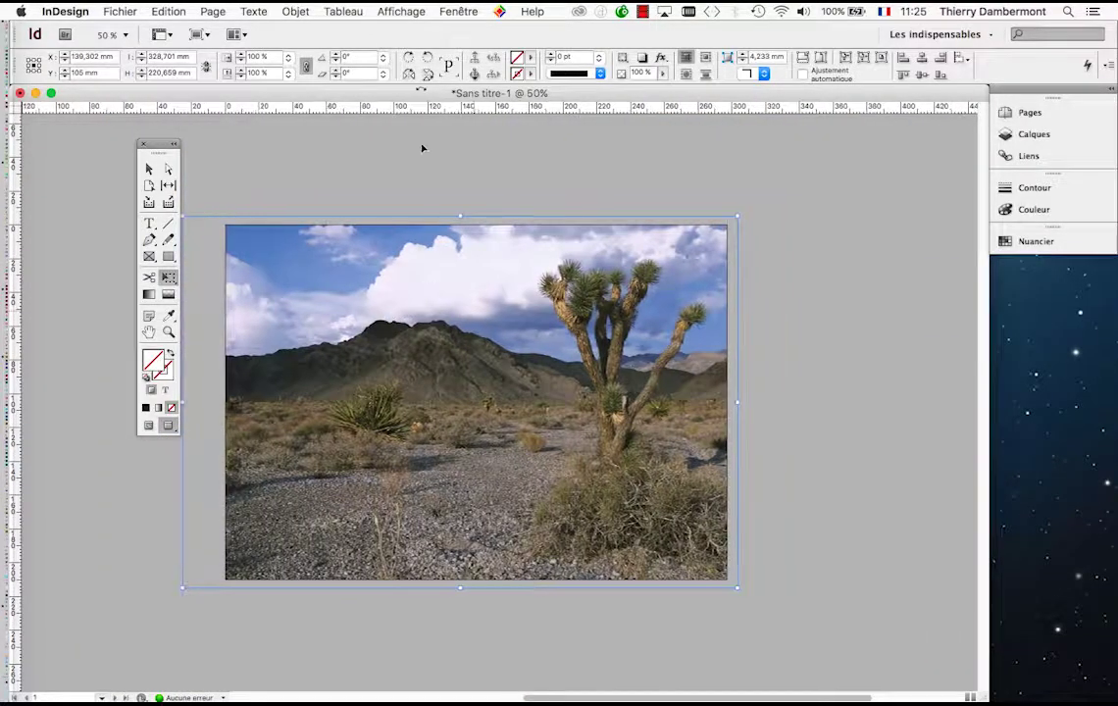
Step: Detach the Layers panel as a floating panel over the page and lock Calque 1
left_click(468, 12)
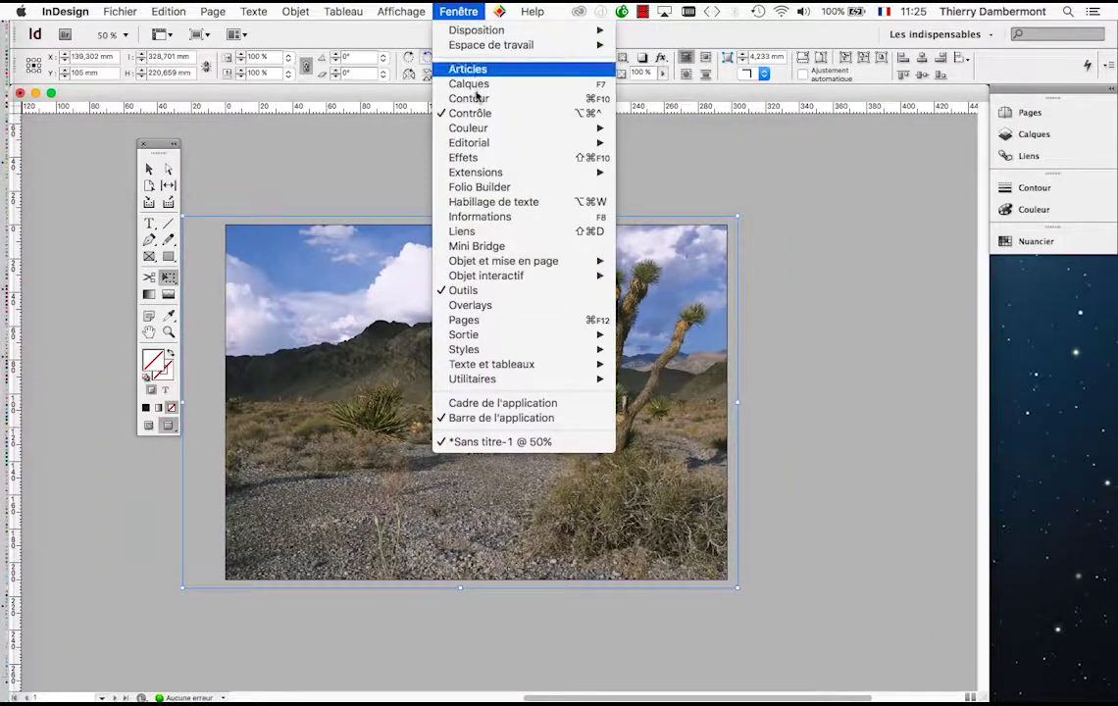
left_click(558, 85)
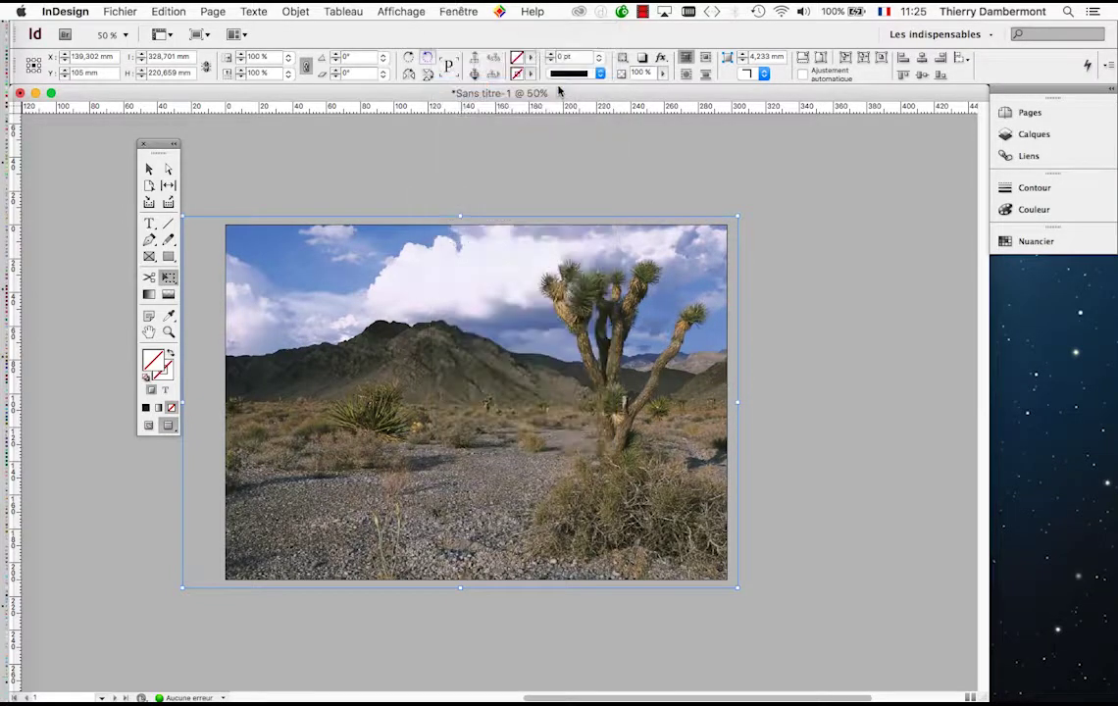
left_click_drag(889, 103, 710, 170)
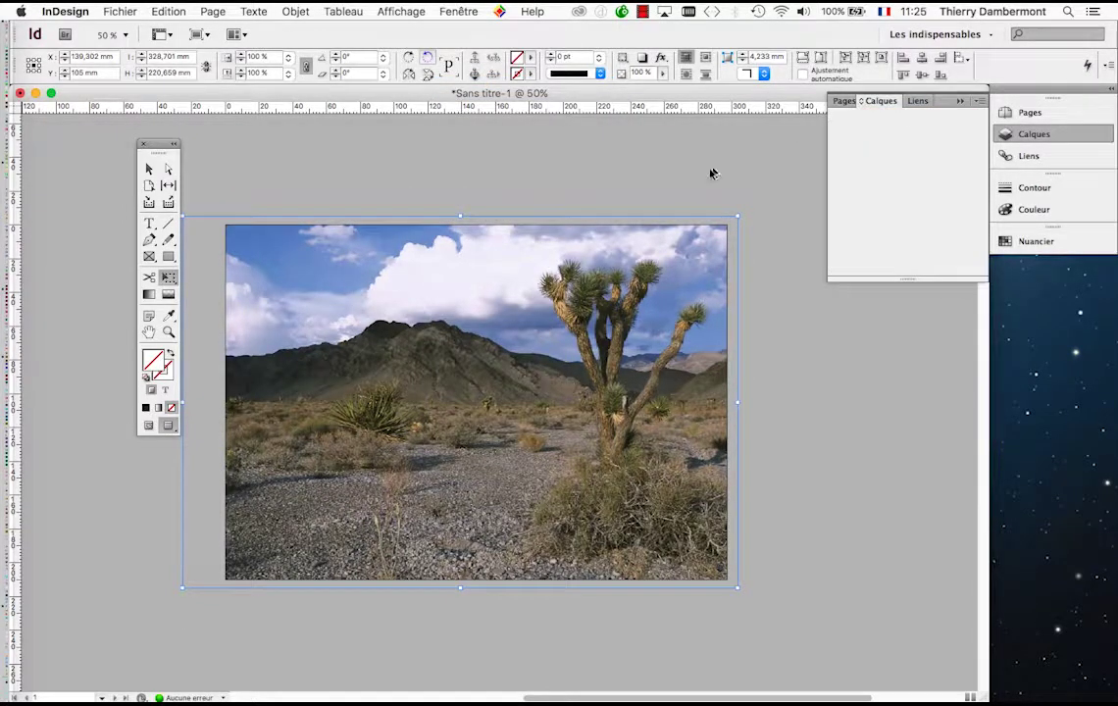
left_click(960, 101)
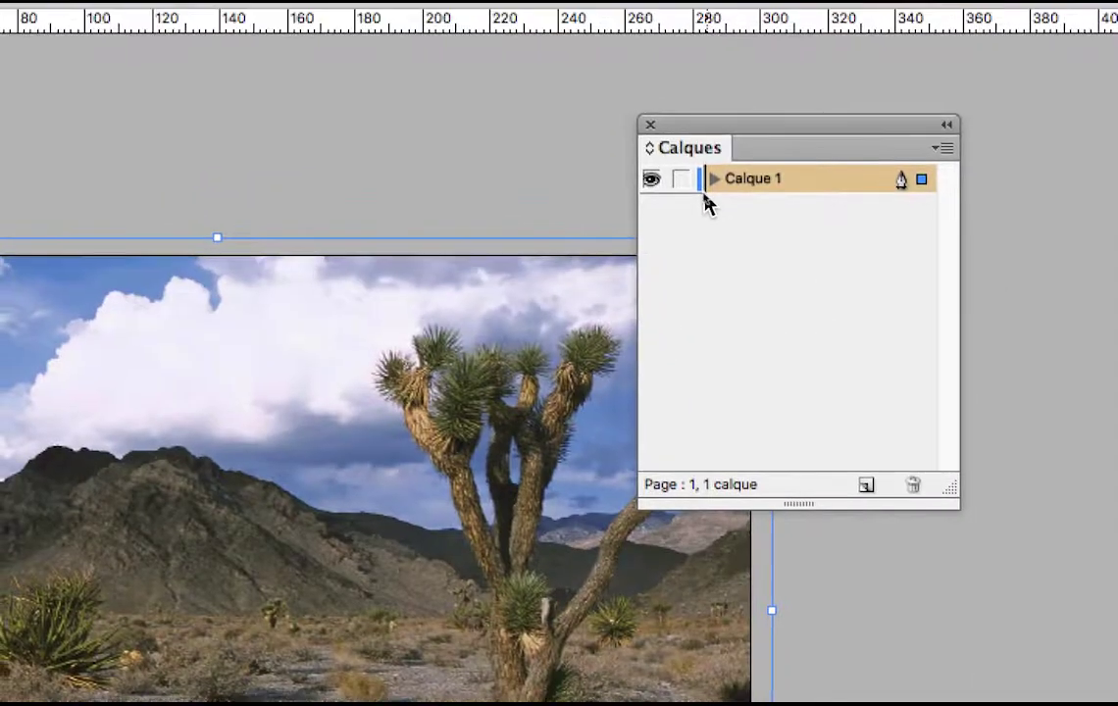
left_click(698, 188)
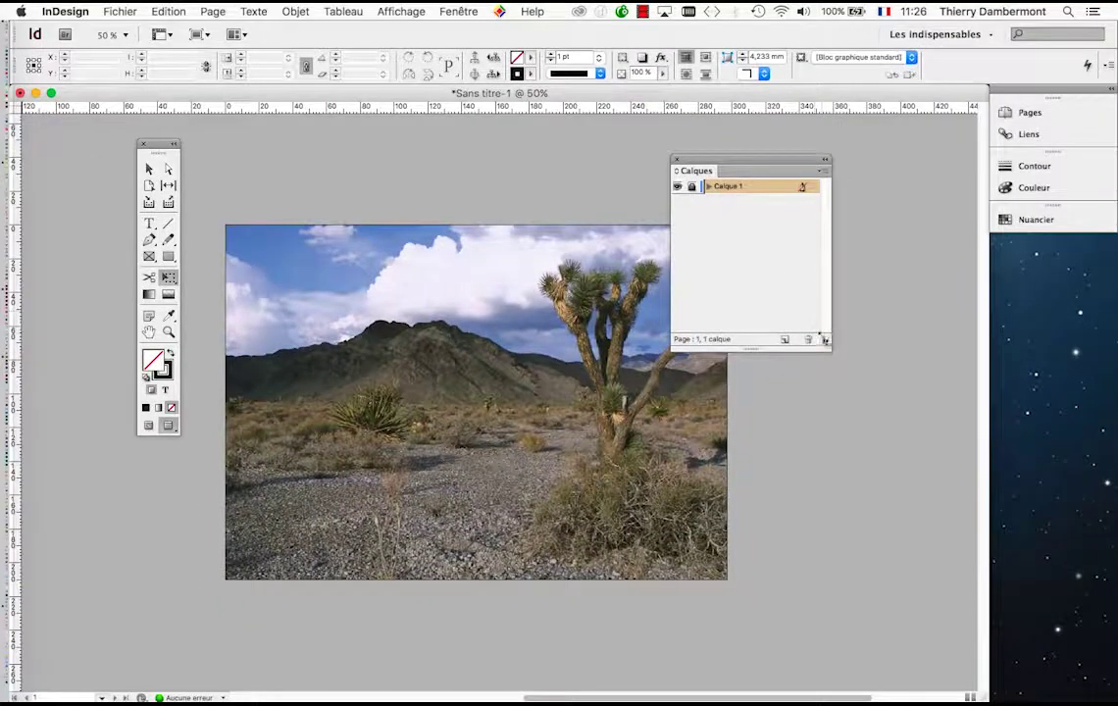
Step: Widen the floating Layers panel, place it beside the photo and add a new layer above Calque 1
left_click_drag(825, 340, 863, 328)
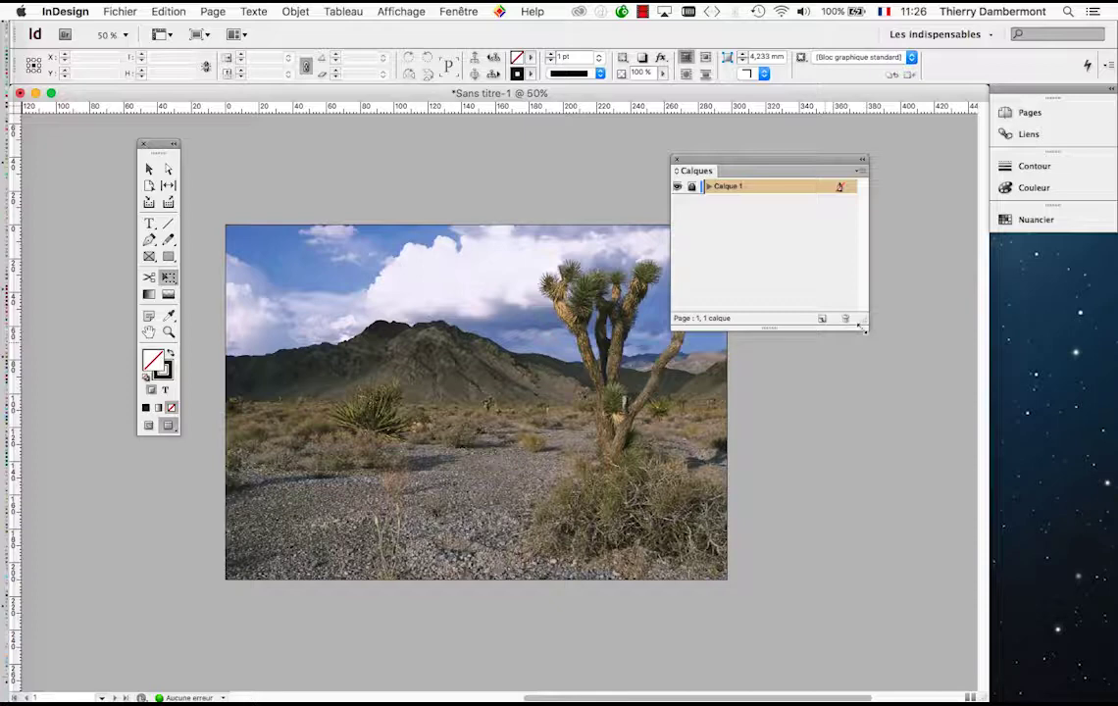
left_click_drag(778, 165, 853, 244)
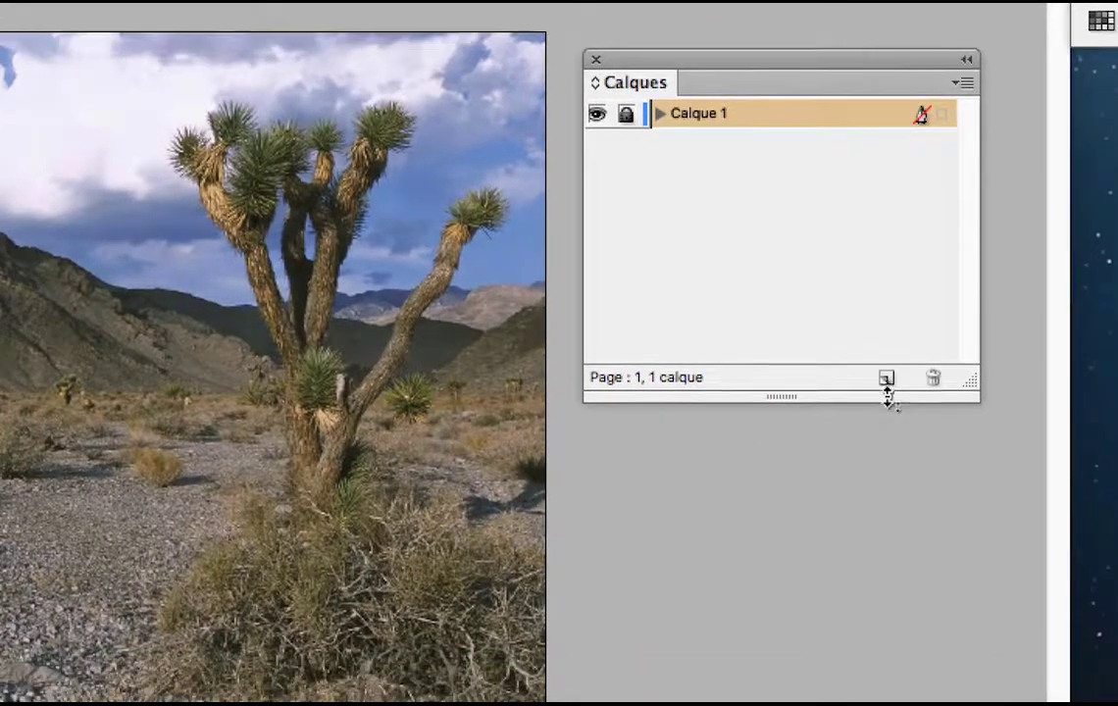
left_click(886, 385)
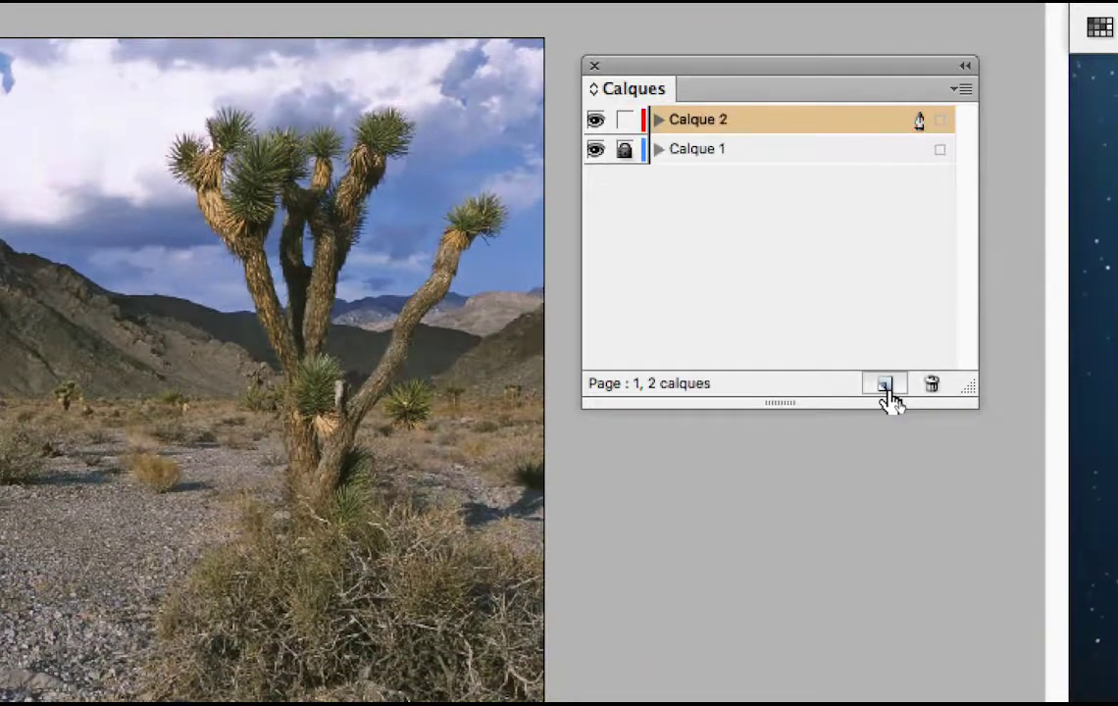